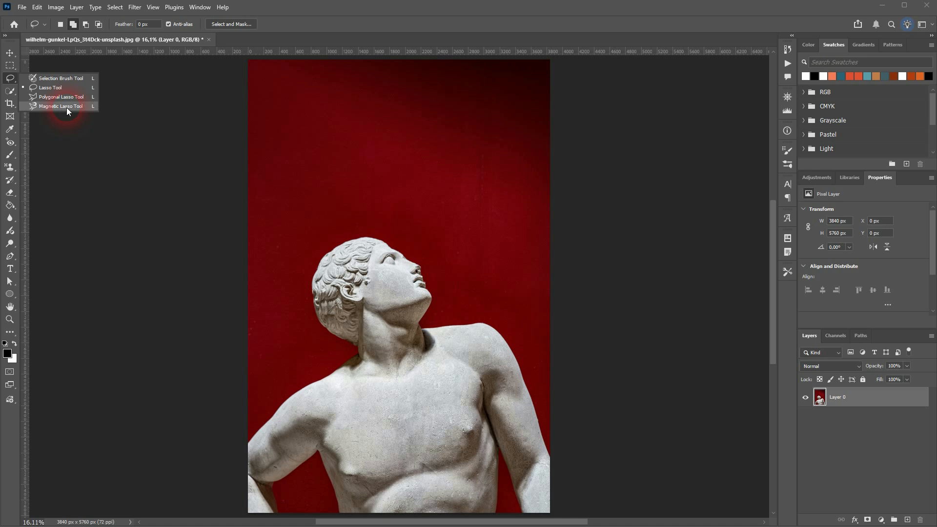
Trace a rough selection around the red gap between the arm and torso with the Magnetic Lasso Tool, and deselect it.
click(66, 107)
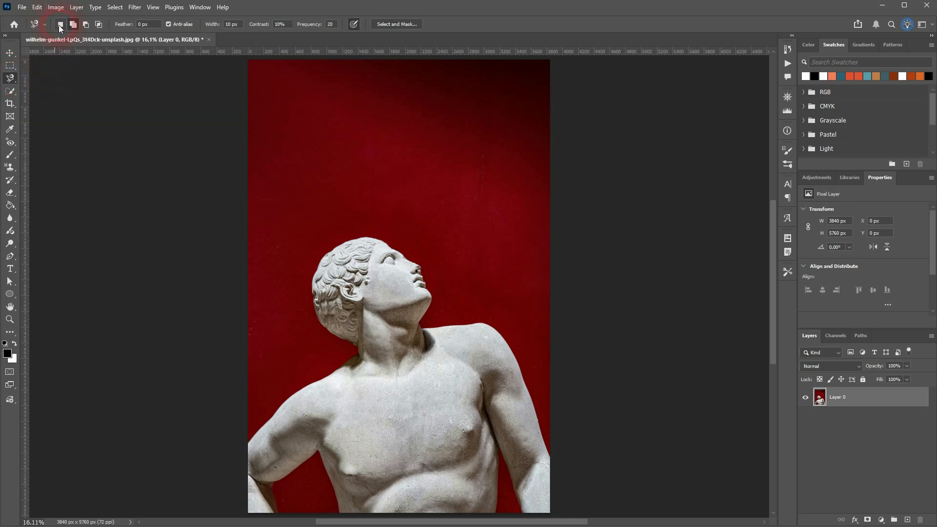
scroll(314, 488, up, 5)
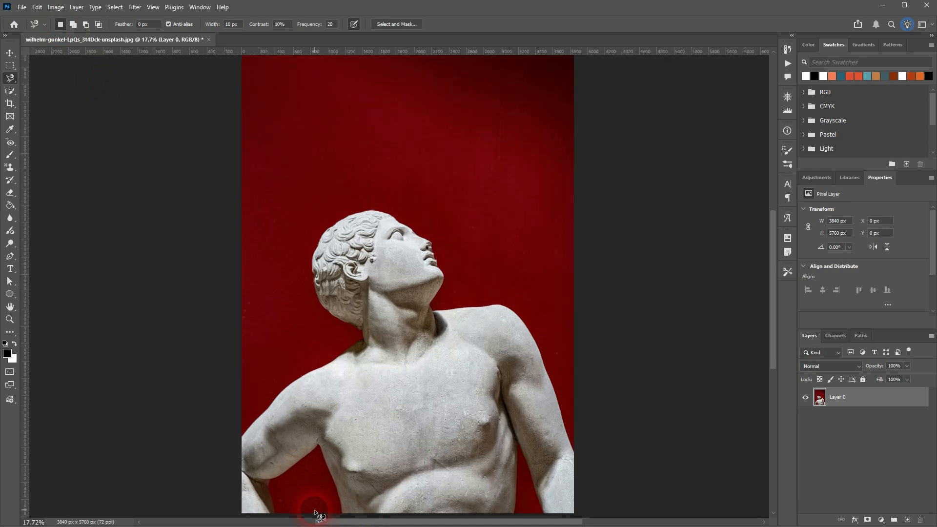
scroll(311, 429, up, 2)
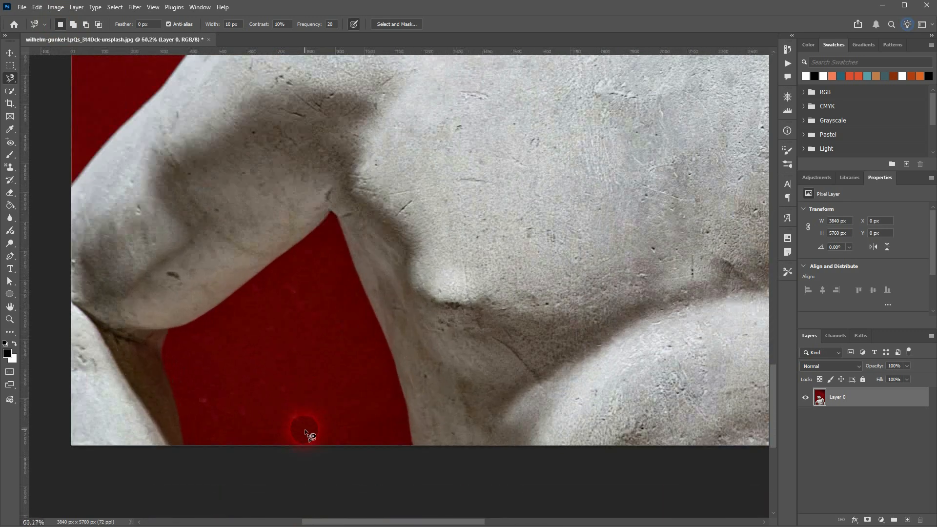
click(331, 212)
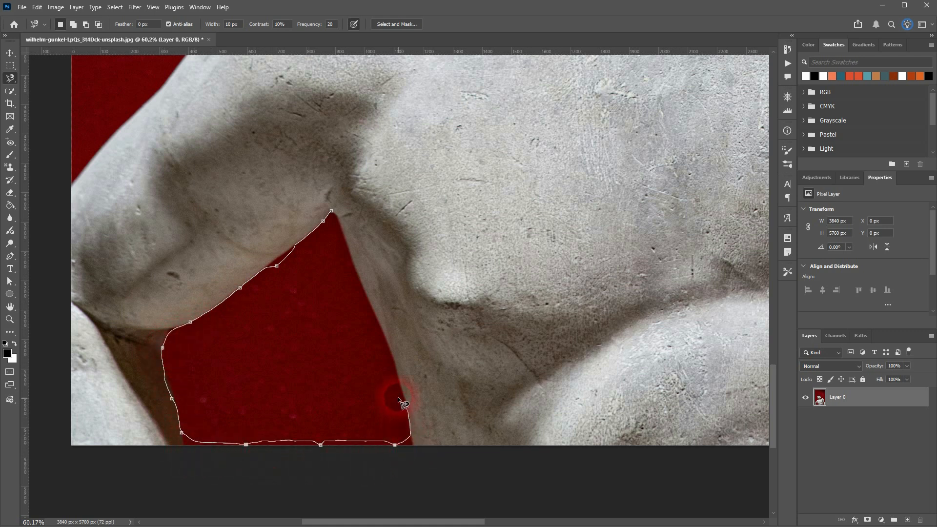
click(331, 211)
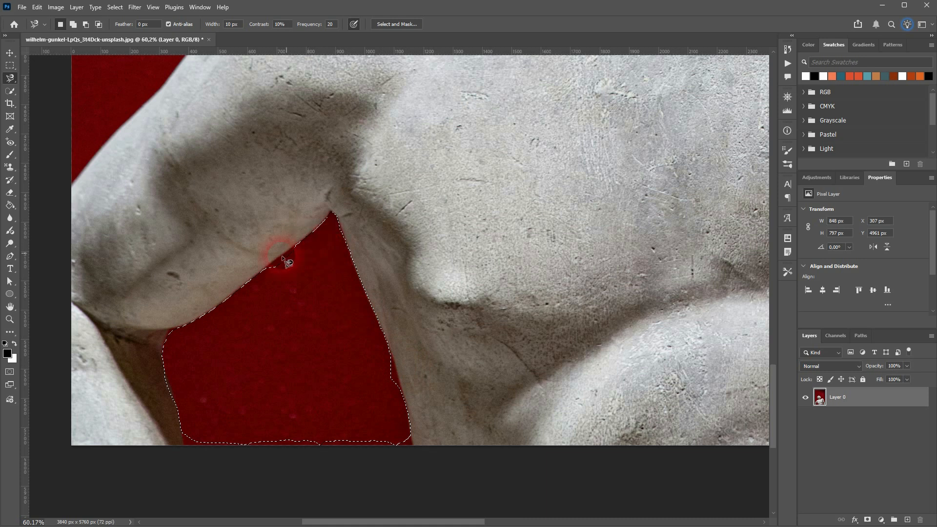
key(ctrl+d)
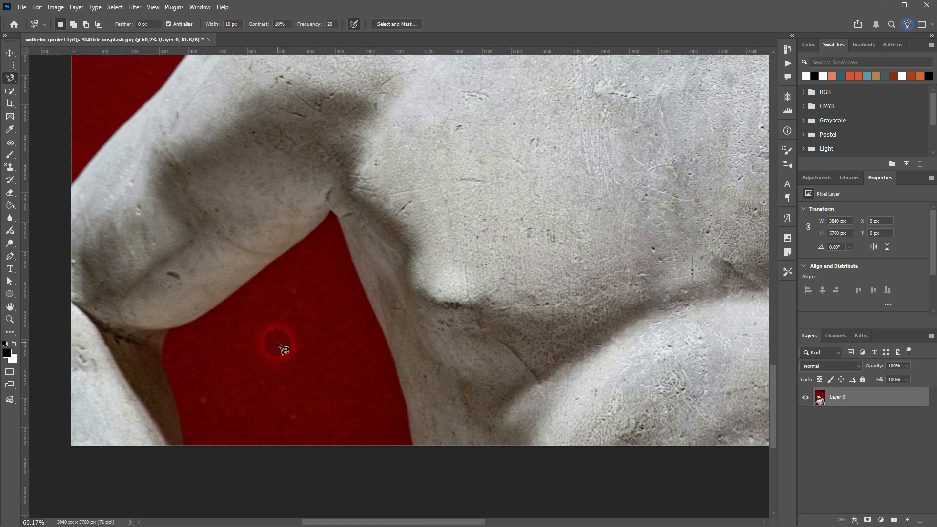
Reselect the red gap more precisely with the Magnetic Lasso Tool and add the strip along the image's lower edge.
click(326, 214)
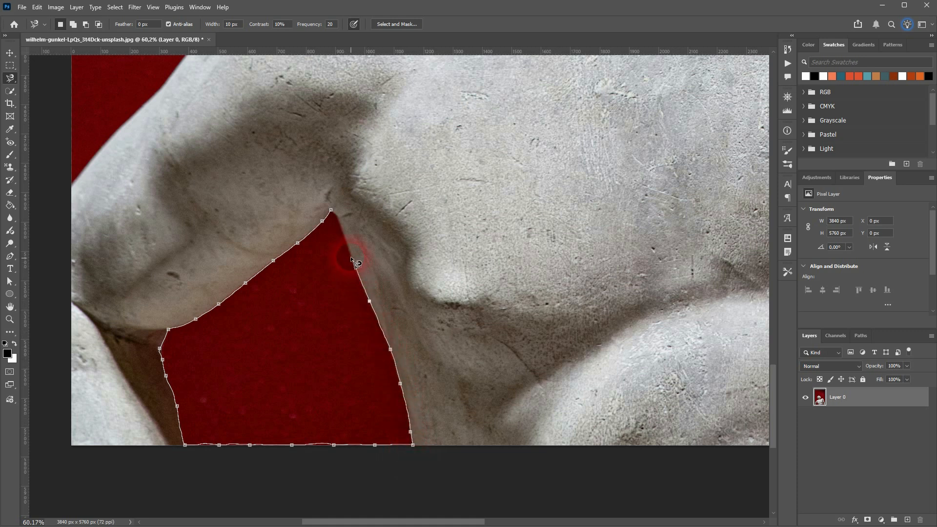
click(337, 215)
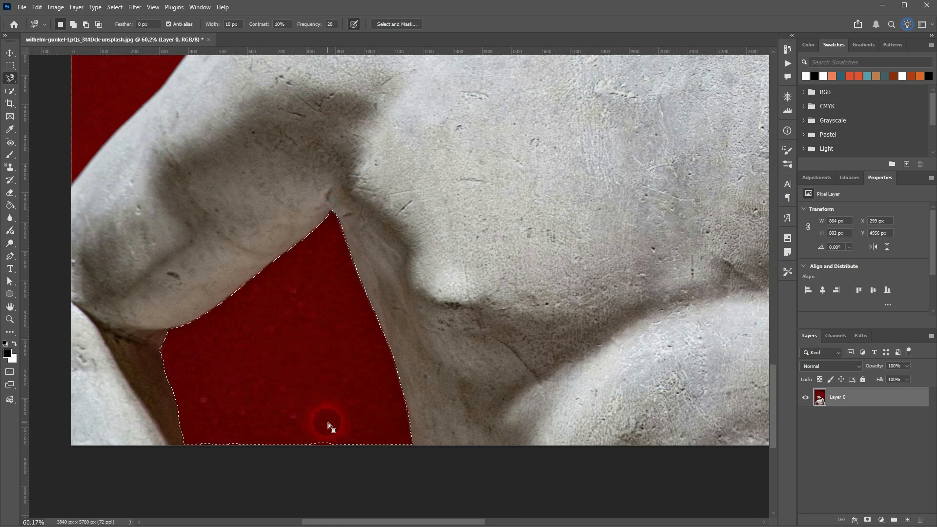
click(74, 25)
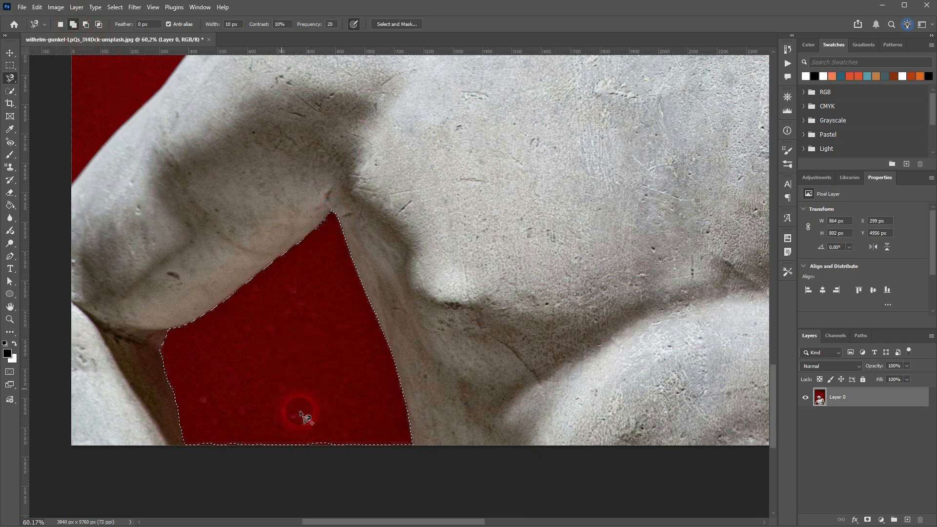
click(345, 434)
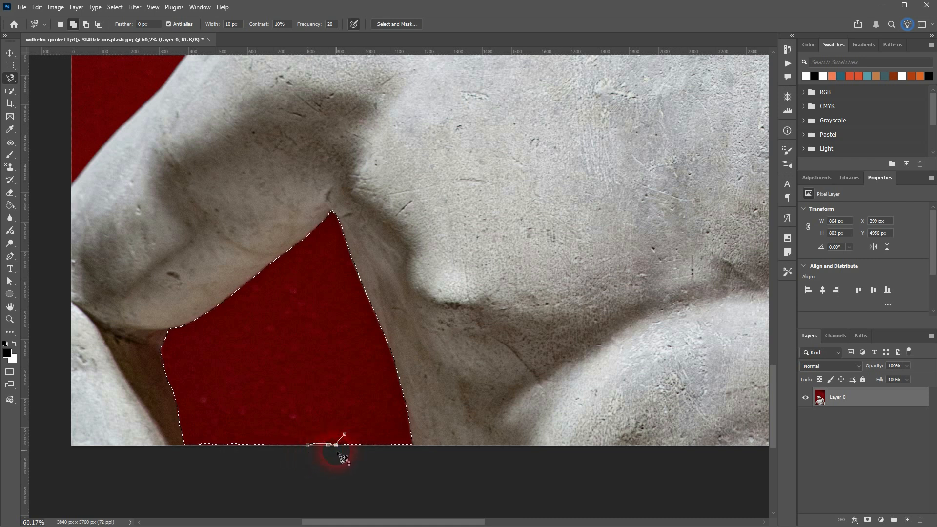
key(Escape)
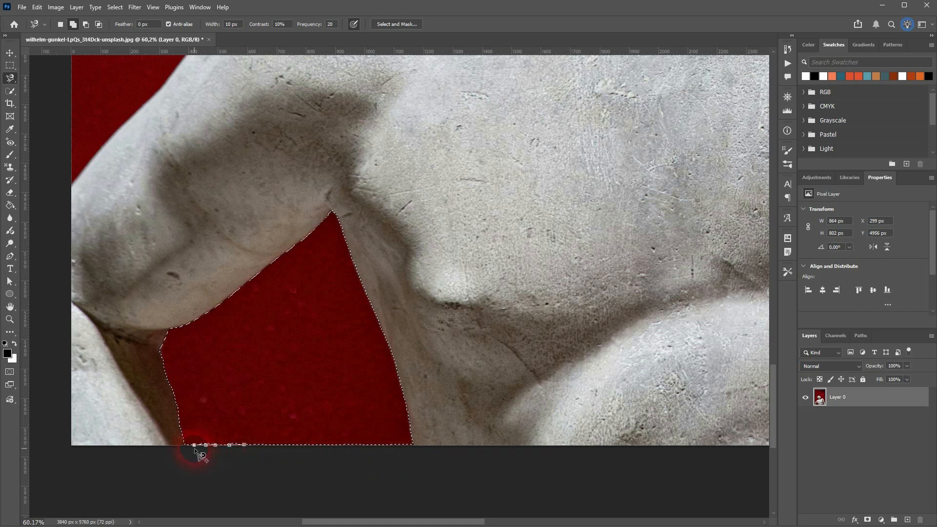
key(Return)
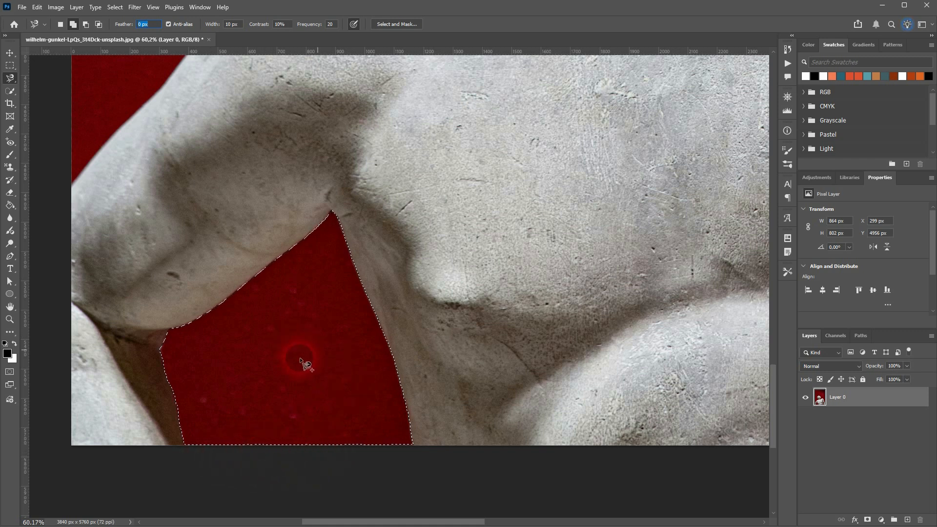
Add a layer mask to Layer 0 from the selection and invert it to hide the red gap.
click(868, 520)
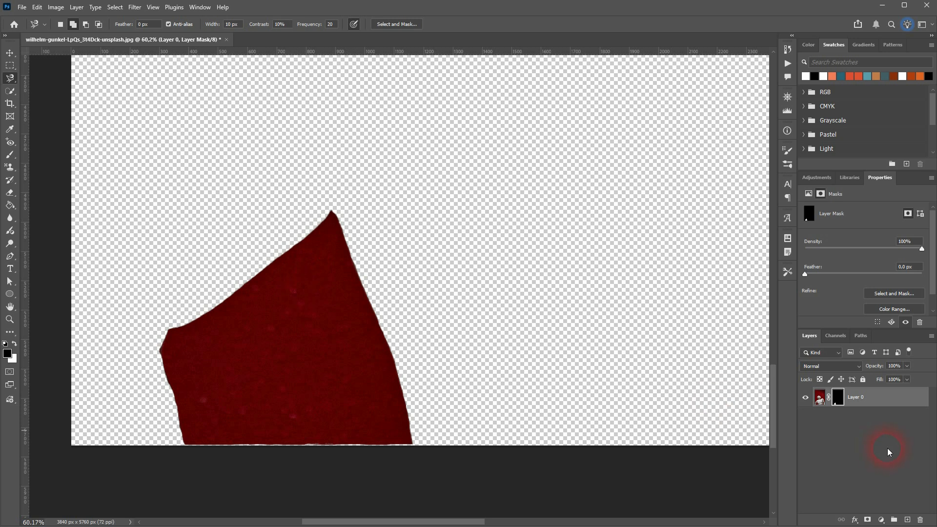
key(ctrl+i)
click(432, 426)
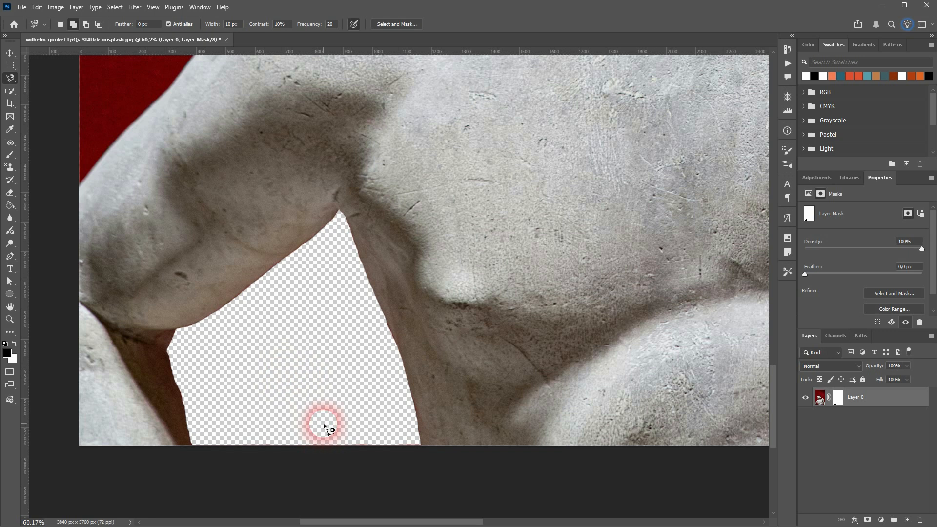
Undo the mask inversion and the layer mask, and clear the selection.
key(ctrl+z)
key(ctrl+z)
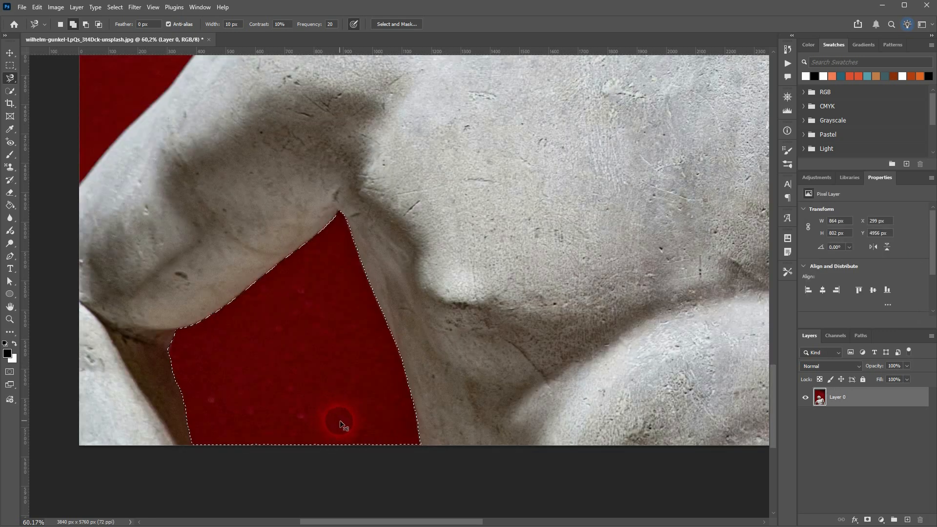
key(ctrl+d)
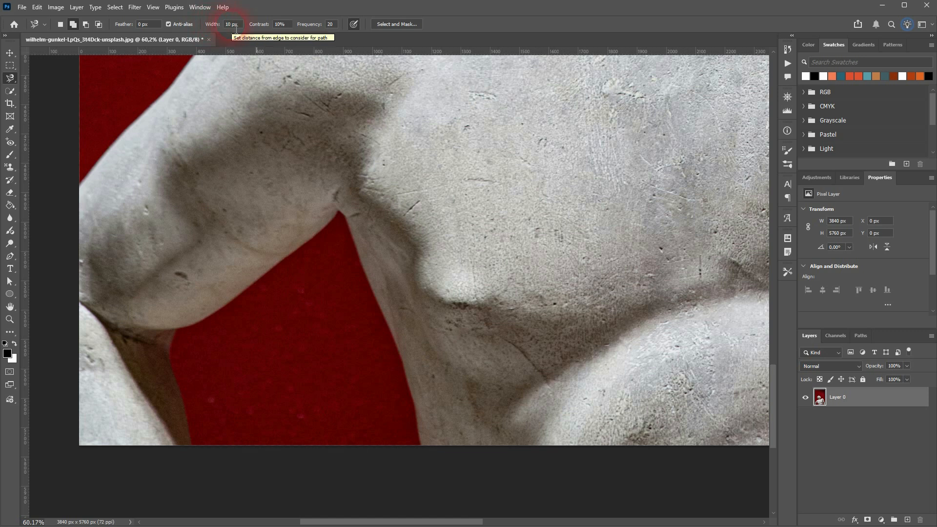
Test the Magnetic Lasso with a width of 1 px on the upper part of the red gap, and discard the selection.
drag(245, 29, 224, 27)
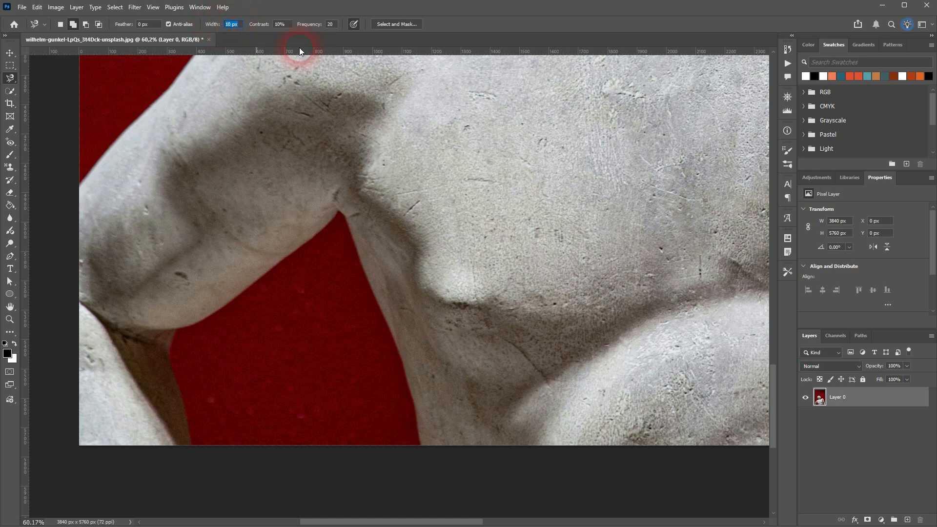
text(1)
key(Return)
click(338, 211)
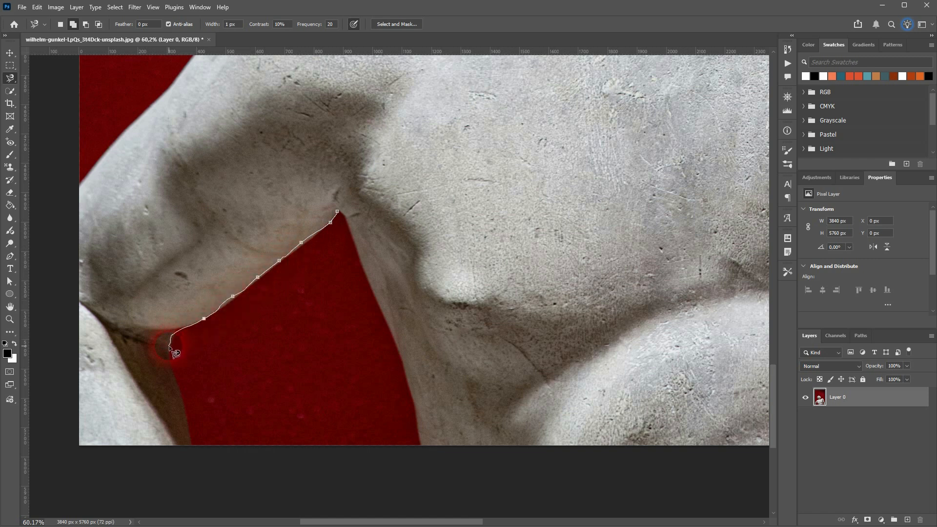
click(346, 210)
key(alt)
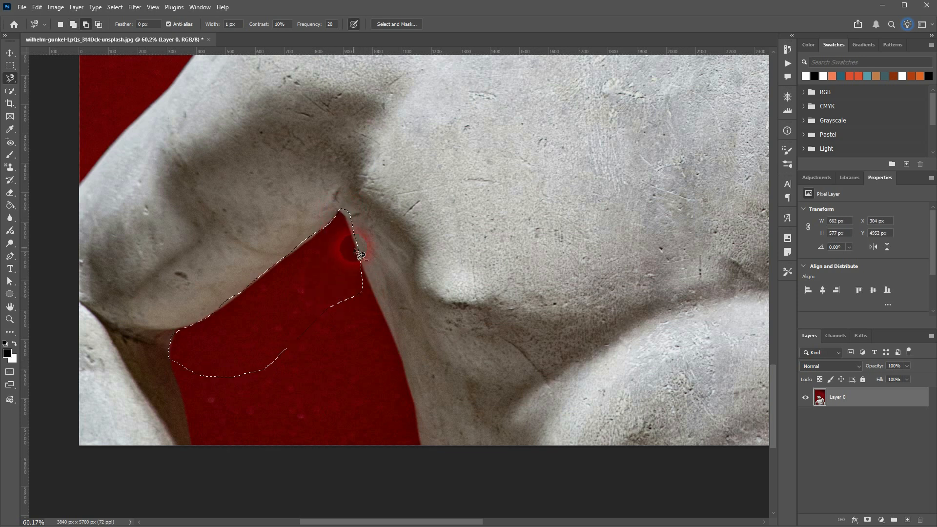
scroll(360, 255, up, 5)
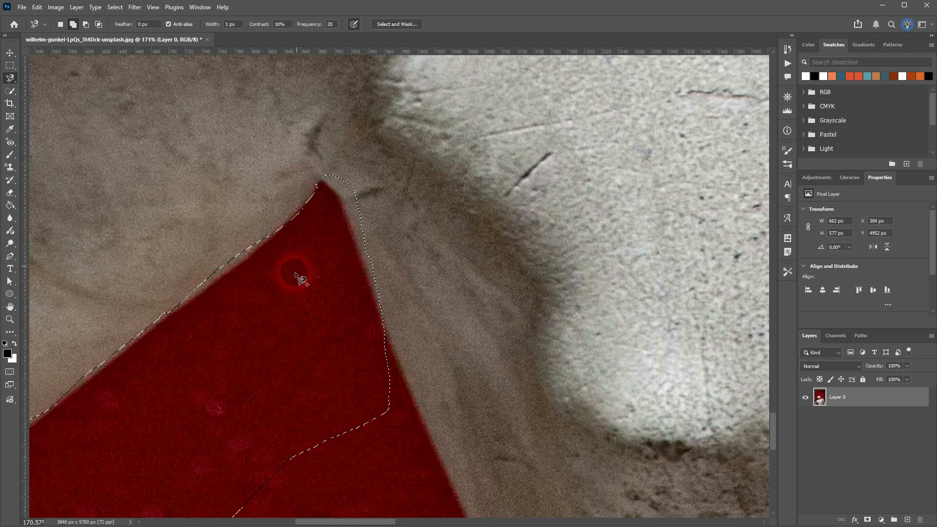
key(ctrl+d)
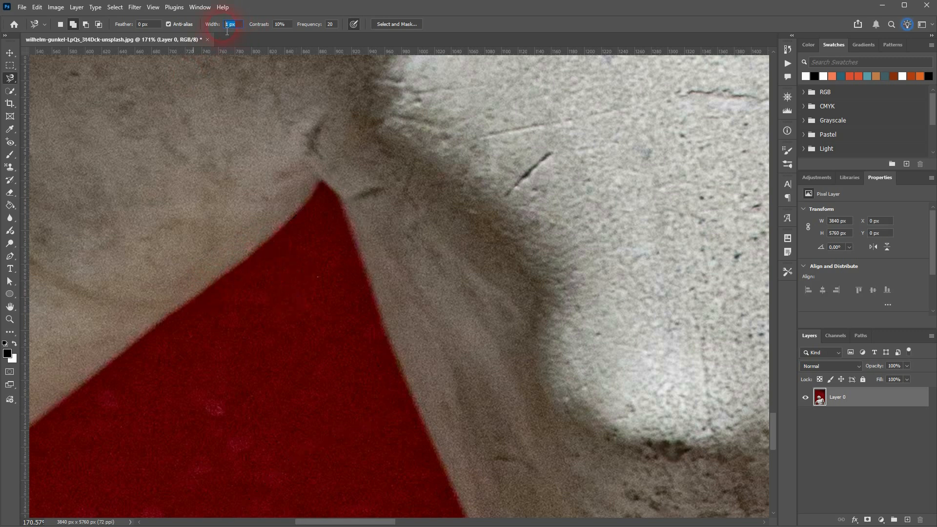
Select the upper part of the red gap with the Magnetic Lasso width set to 5 px.
text(5)
key(Return)
scroll(282, 356, down, 4)
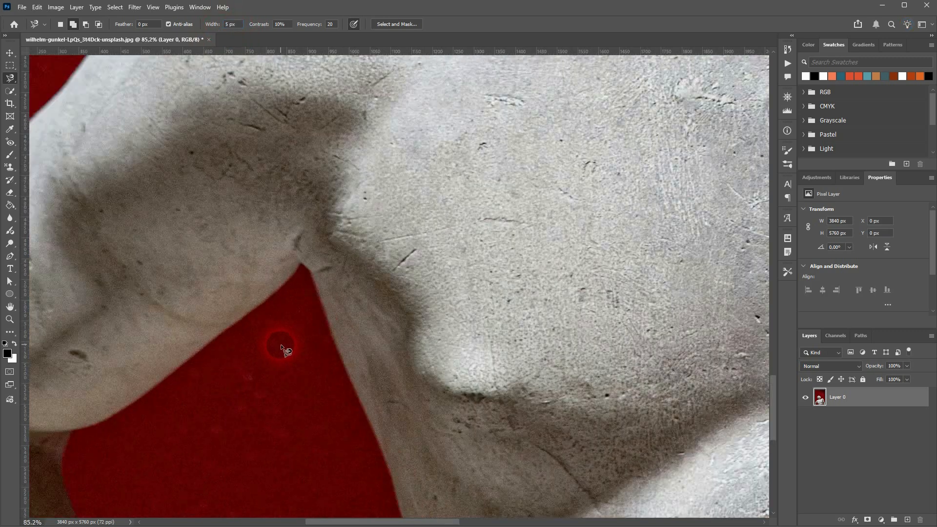
scroll(276, 400, down, 2)
drag(344, 522, 310, 521)
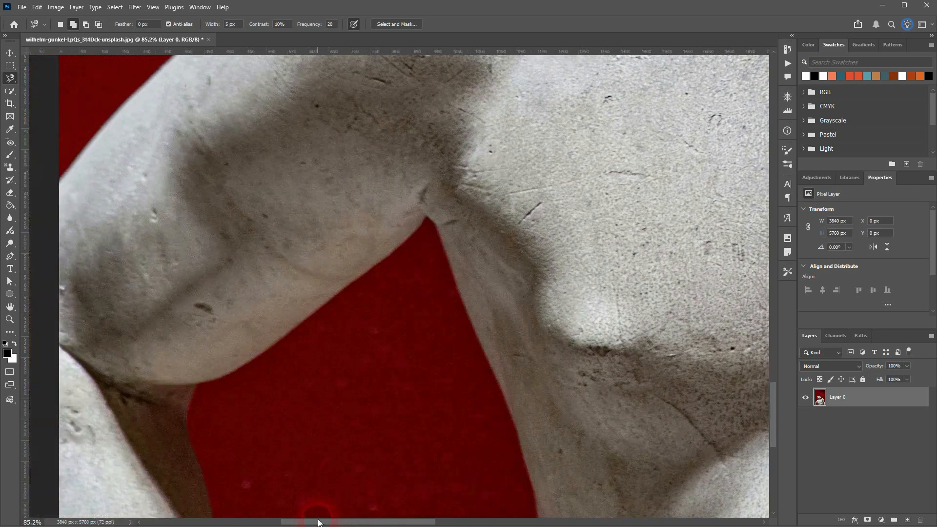
scroll(428, 223, down, 2)
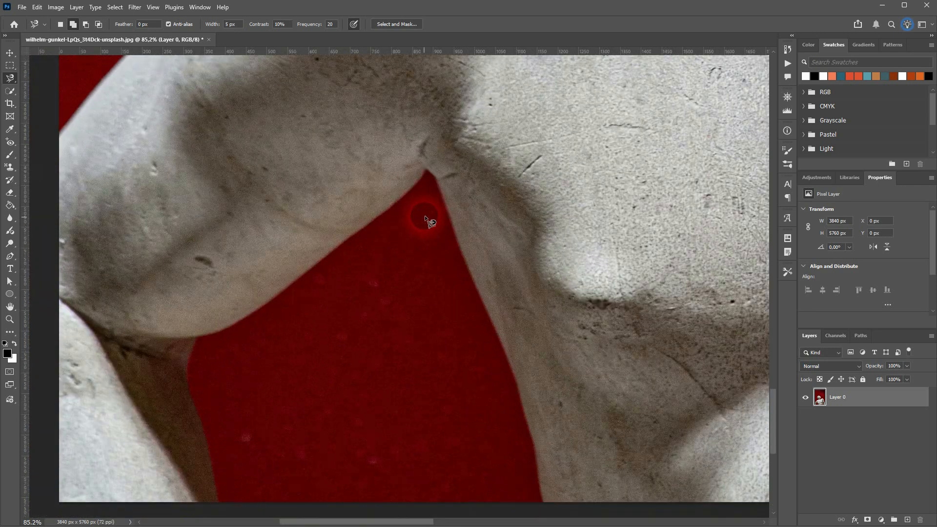
click(425, 170)
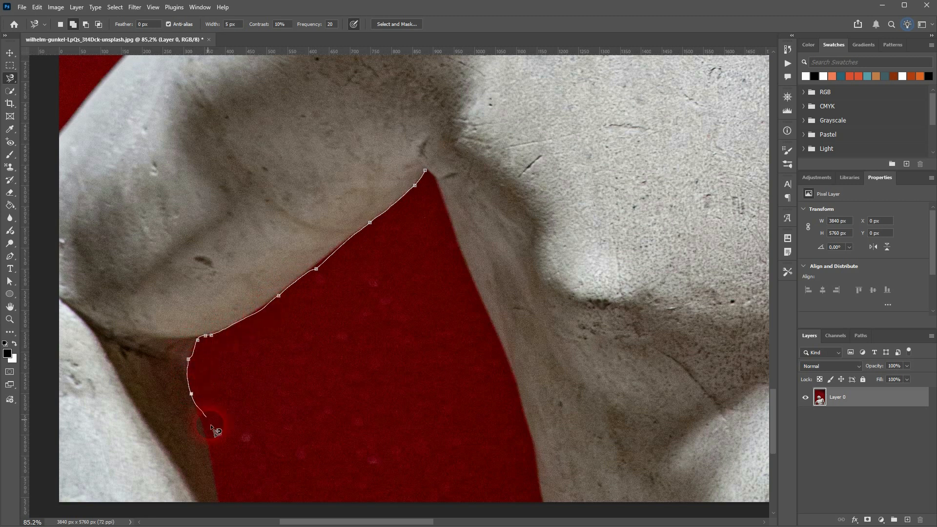
click(213, 456)
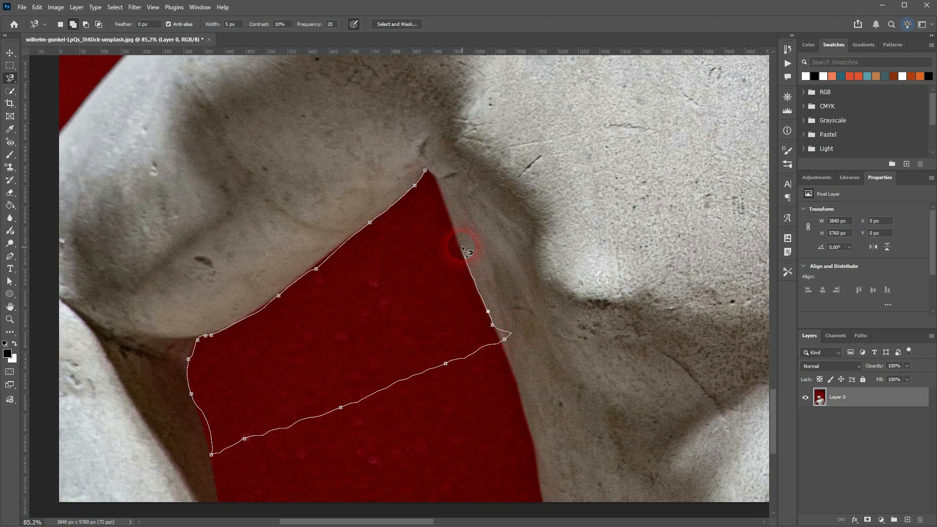
click(428, 172)
Examine the selection edge along the underside of the arm up close, and deselect it.
scroll(368, 206, up, 1)
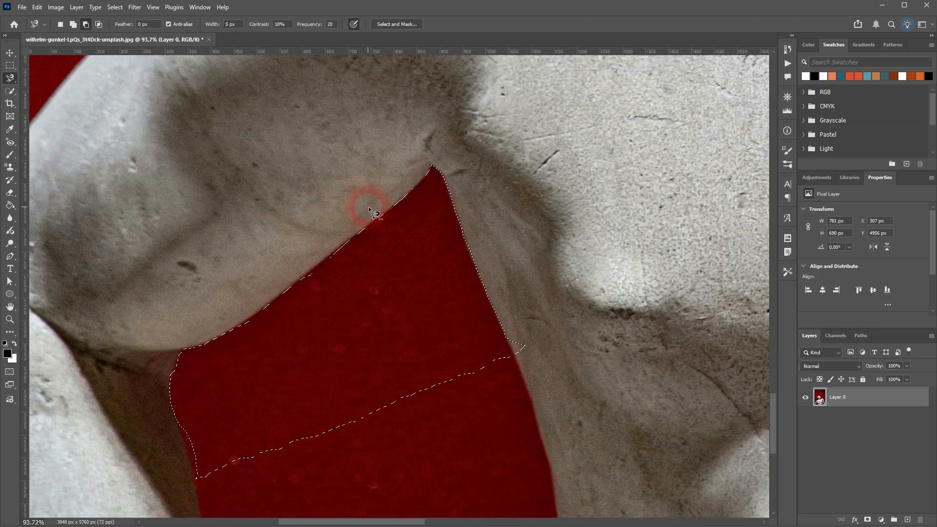
scroll(368, 206, up, 12)
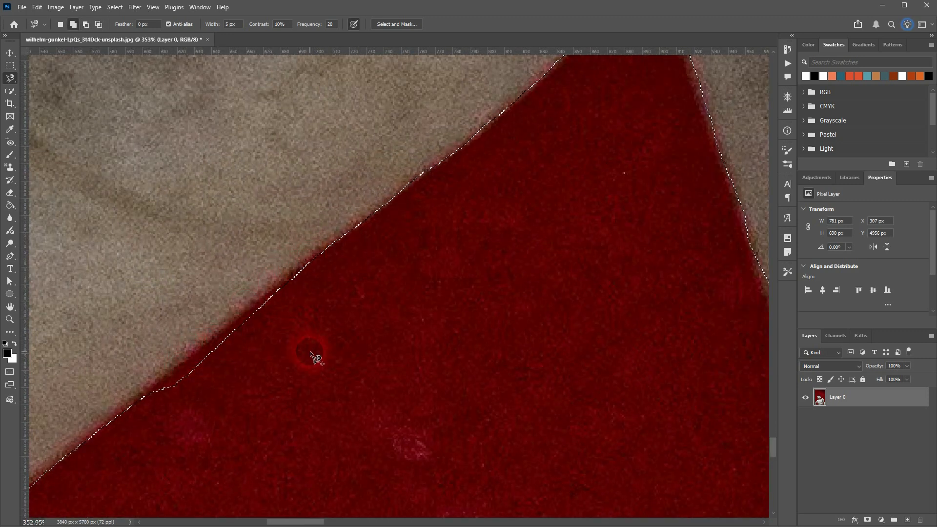
key(ctrl+d)
key(ctrl+0)
scroll(310, 415, down, 3)
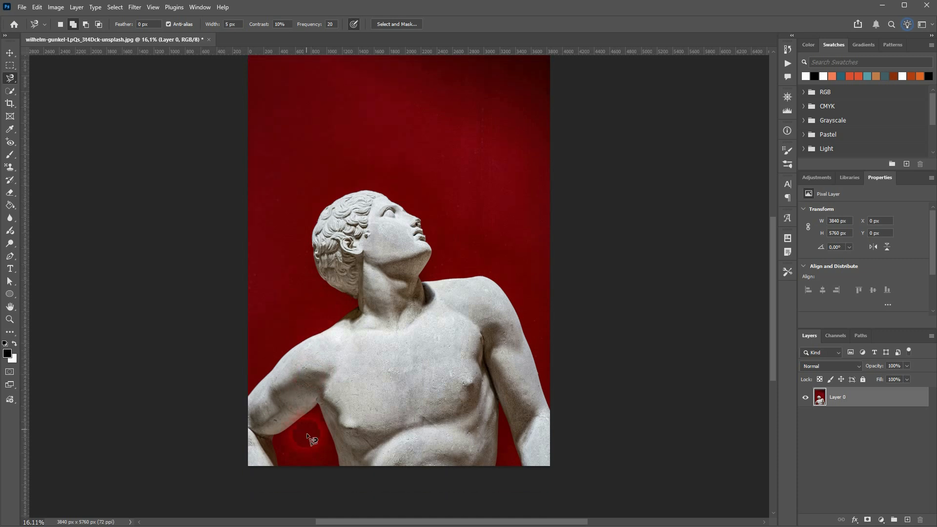
Set the Magnetic Lasso width to 15 px, and select the upper part of the red gap to check its edge accuracy.
scroll(306, 386, up, 5)
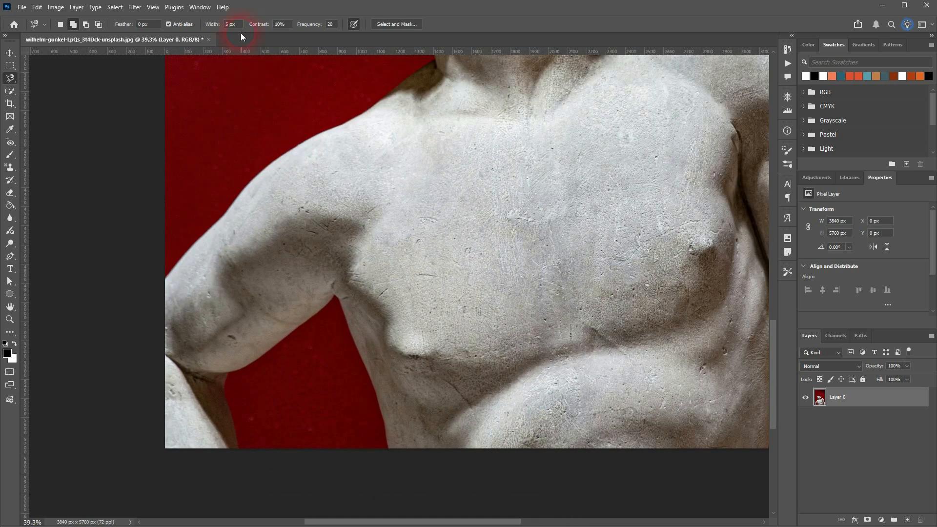
text(15)
key(Return)
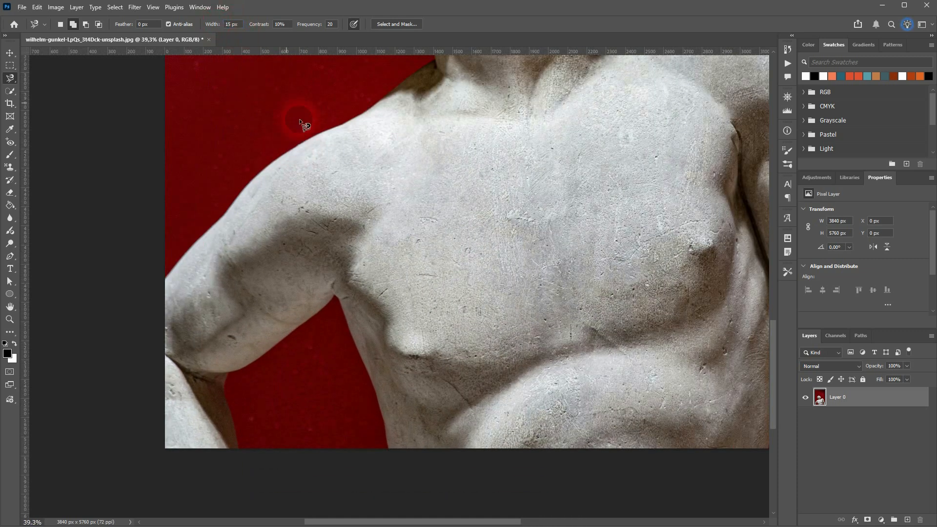
scroll(368, 351, up, 4)
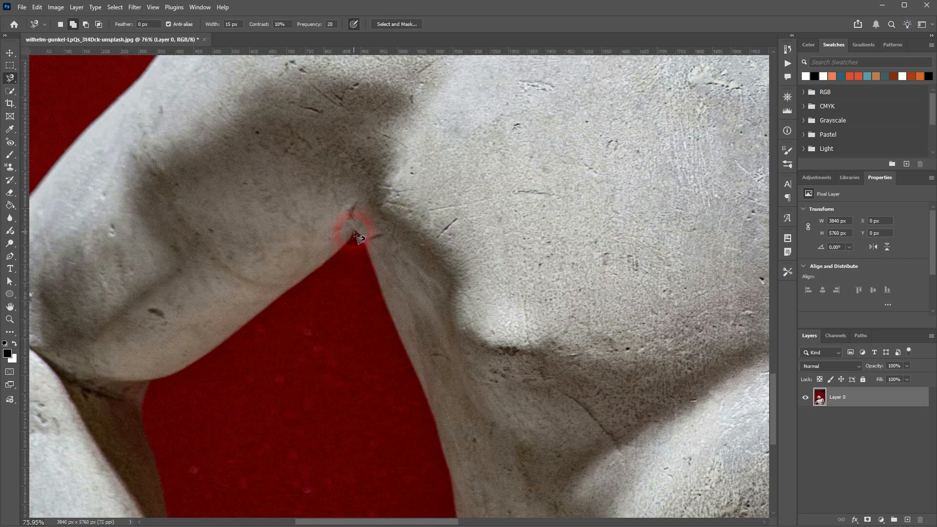
click(355, 231)
click(240, 330)
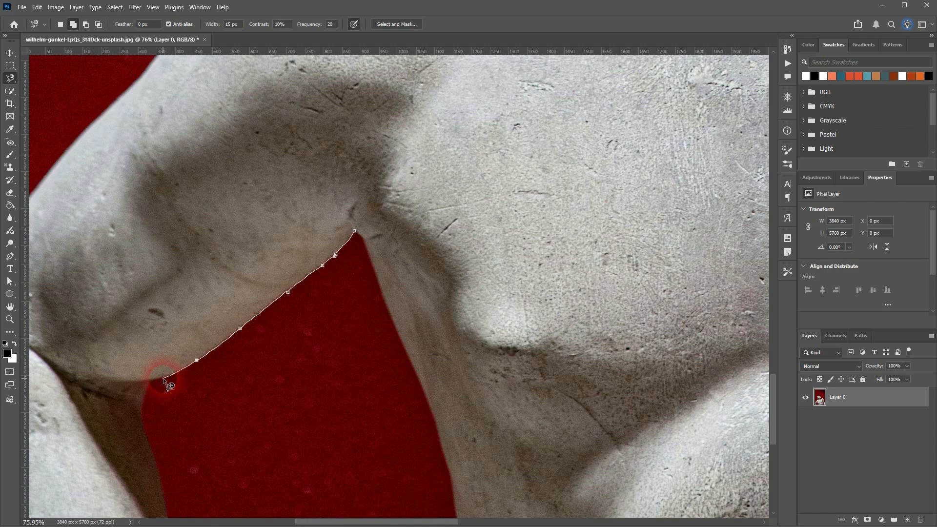
click(147, 380)
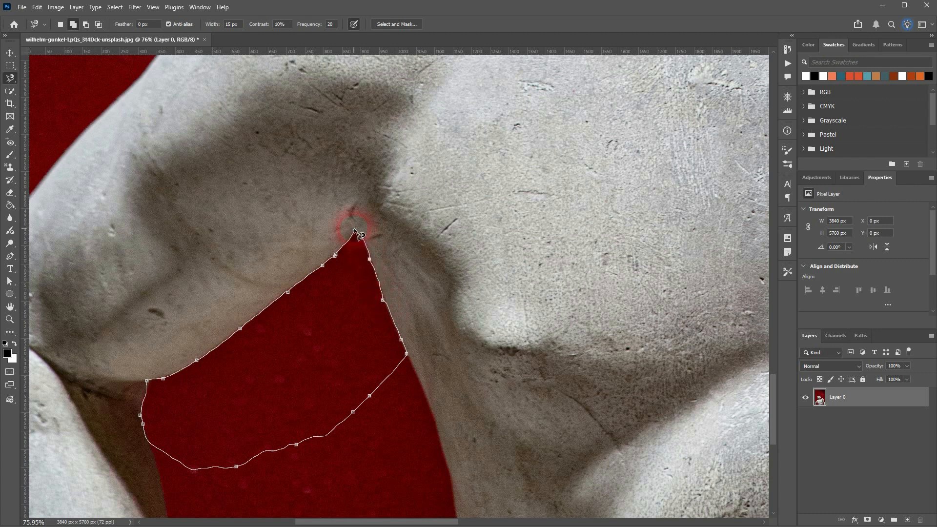
click(354, 230)
scroll(320, 293, up, 5)
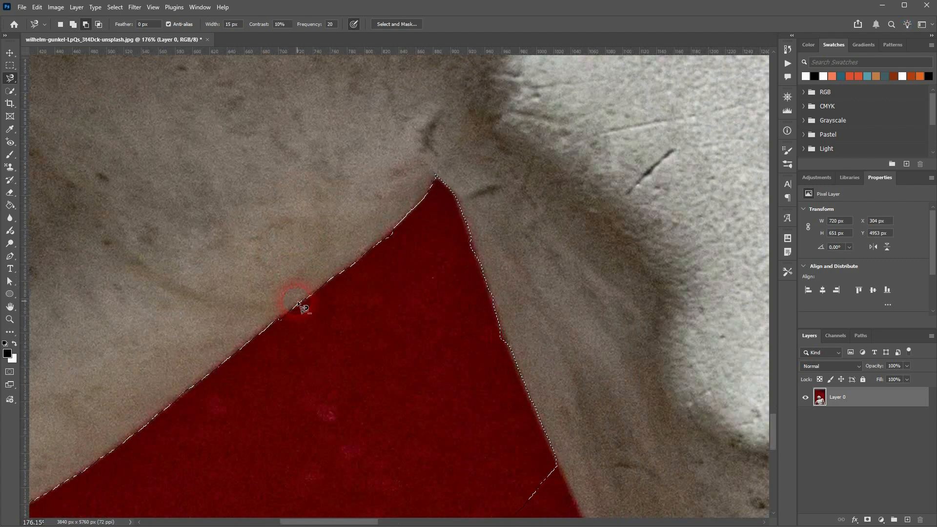
scroll(299, 305, up, 5)
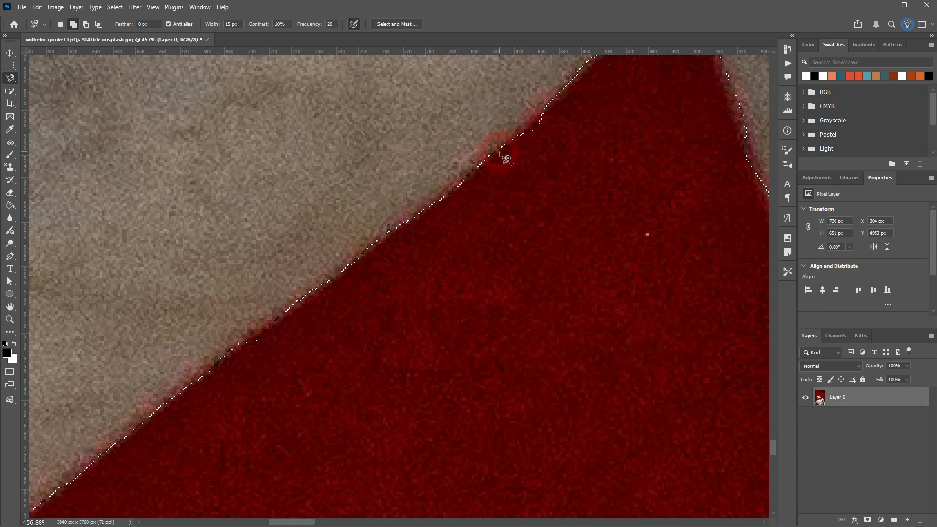
Set the Magnetic Lasso width to 10 px, and reselect the upper part of the red gap beside the arm.
click(233, 25)
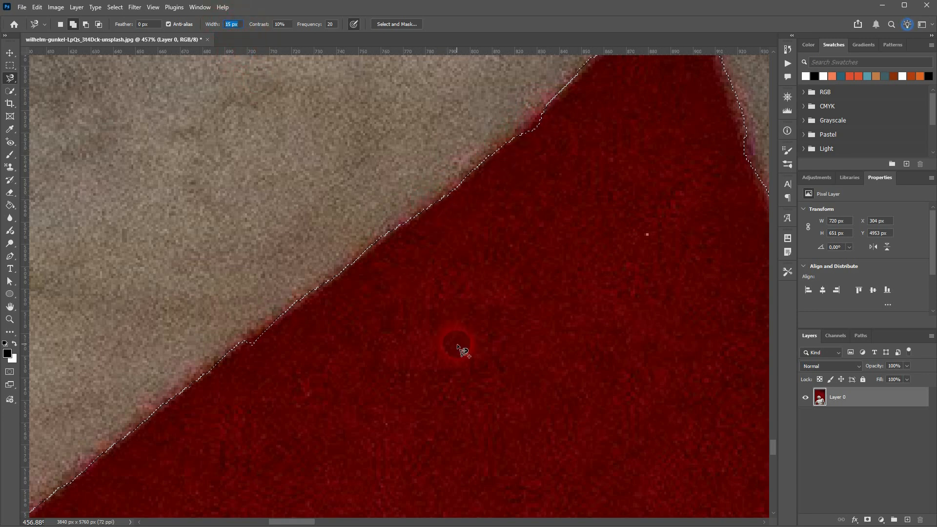
text(10)
key(Return)
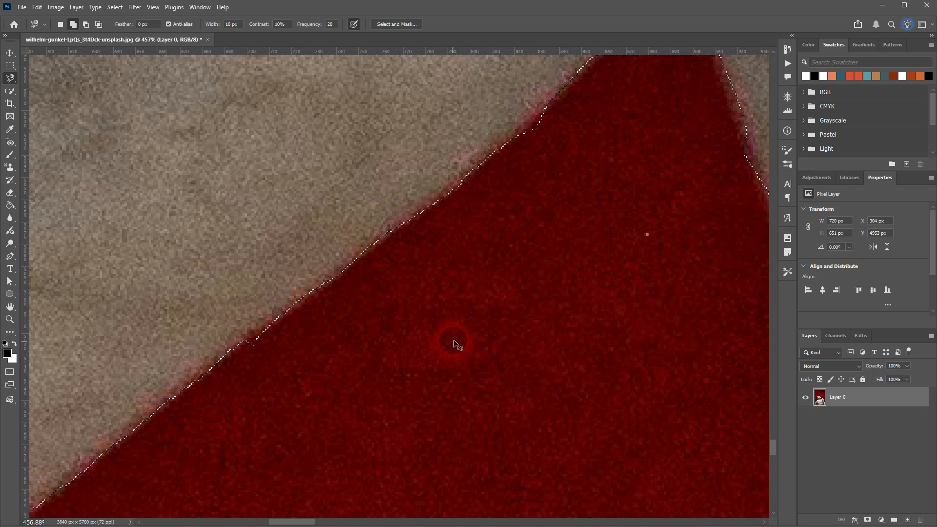
scroll(454, 342, down, 10)
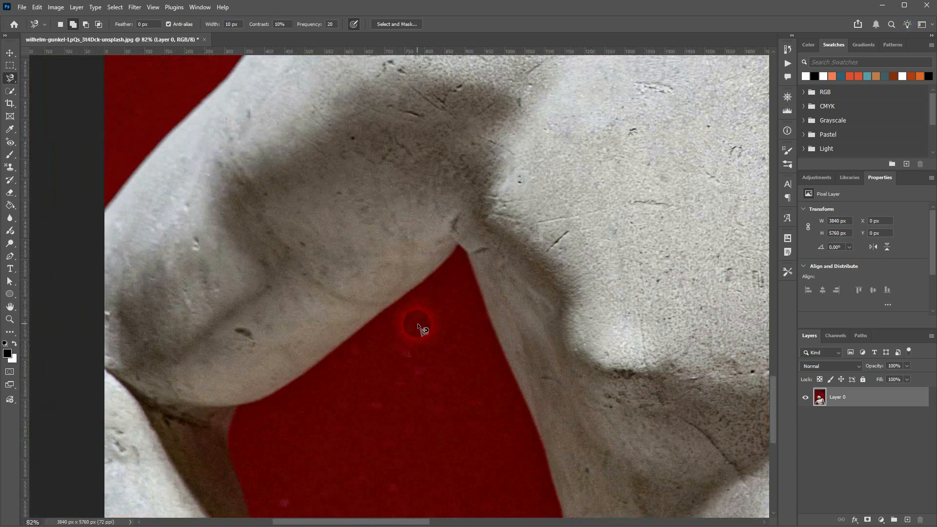
scroll(419, 326, down, 2)
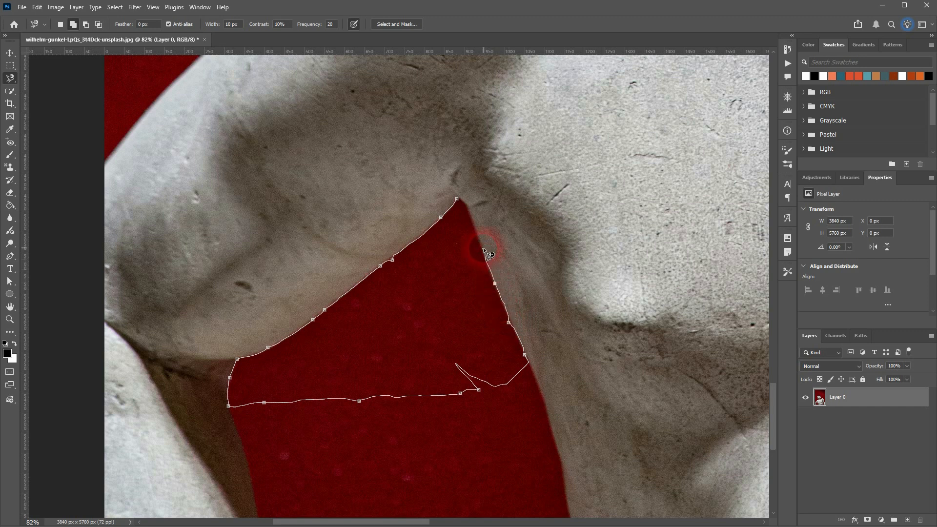
click(458, 200)
Inspect the new selection edge along the underside of the arm up close, deselect it, and fit the whole image in view.
scroll(388, 269, up, 4)
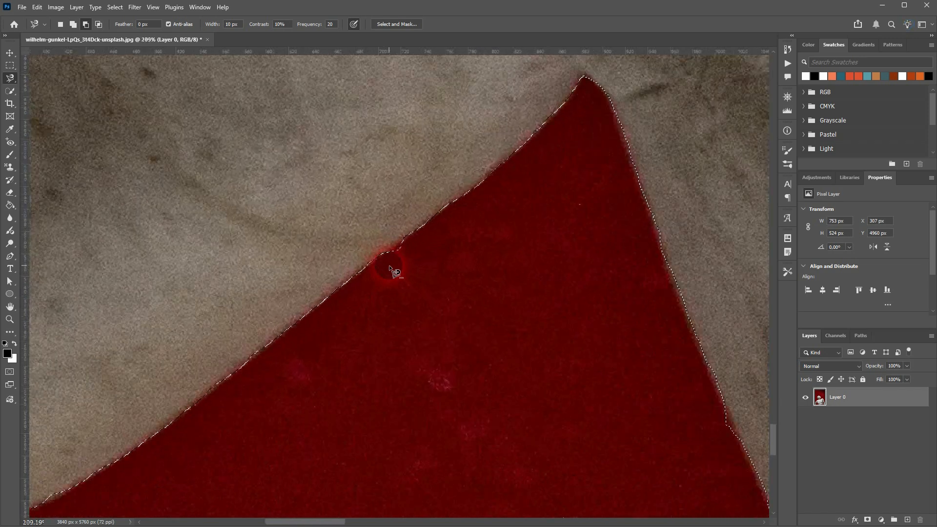
scroll(389, 268, up, 3)
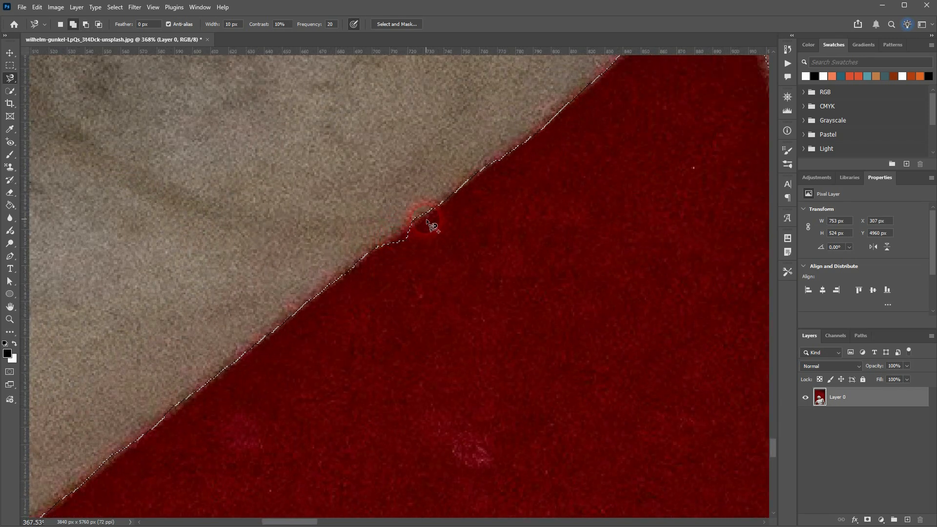
scroll(566, 161, up, 3)
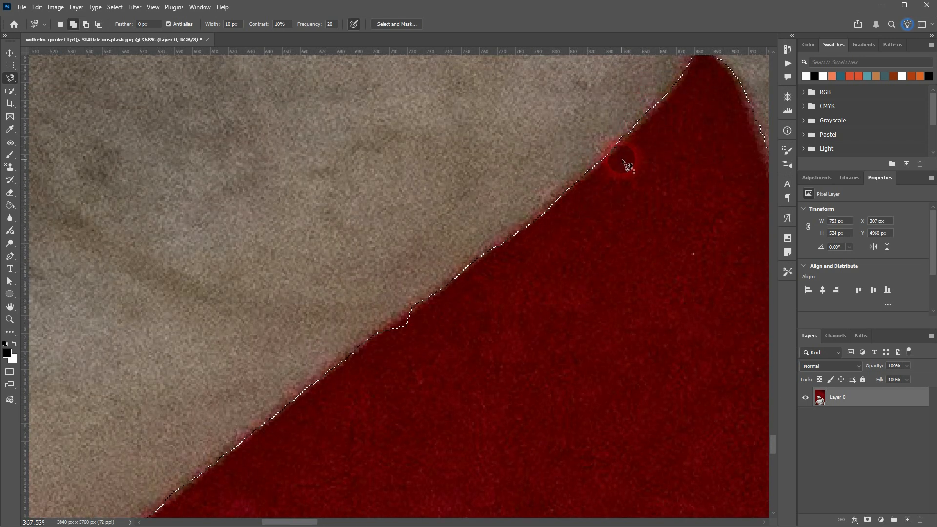
click(233, 24)
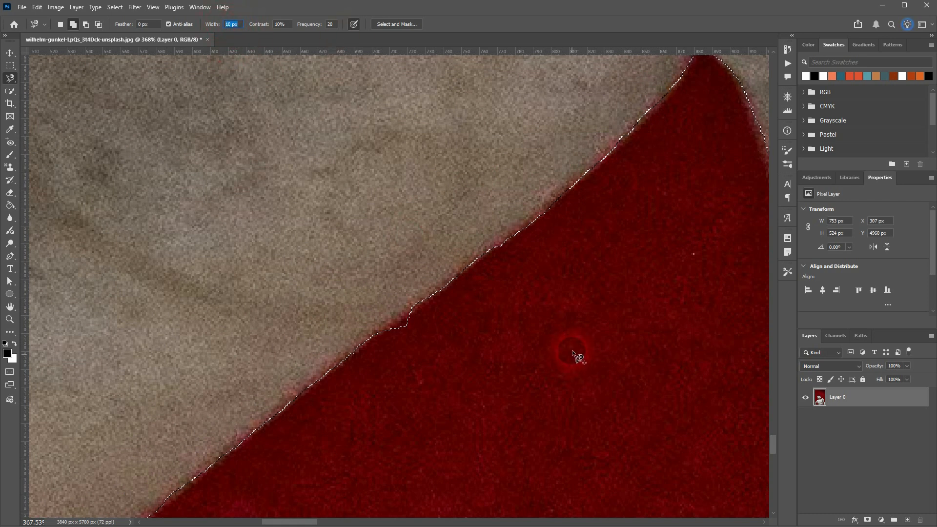
key(ctrl+d)
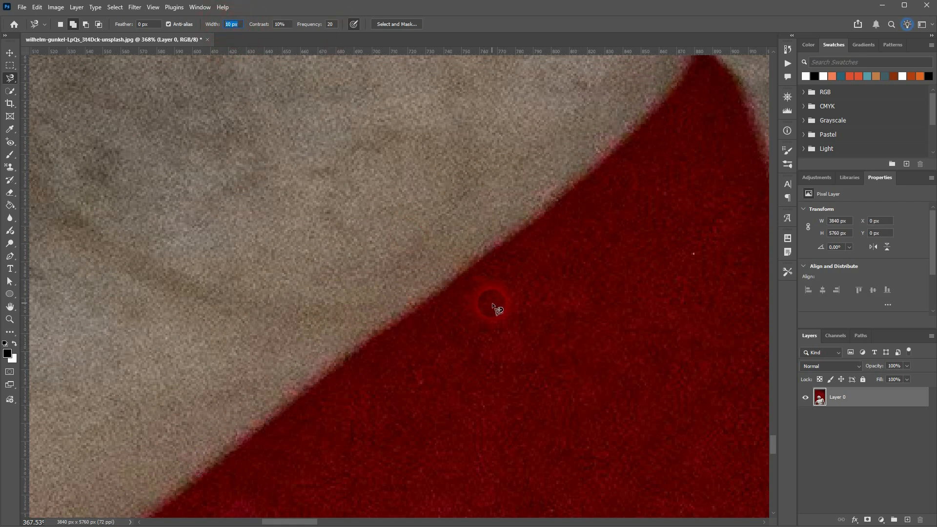
key(ctrl+0)
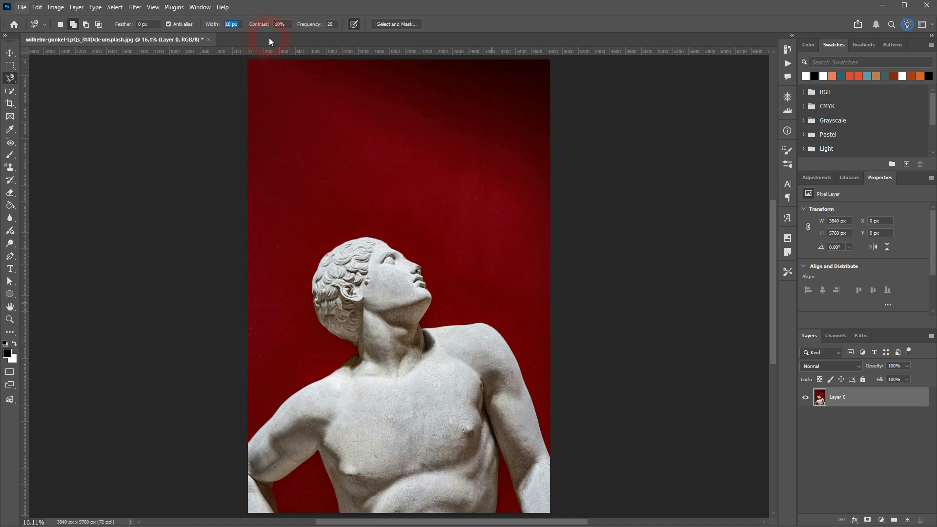
key(Return)
Test the Magnetic Lasso with a contrast of 90% on the upper part of the red gap, and discard the selection.
scroll(283, 489, up, 5)
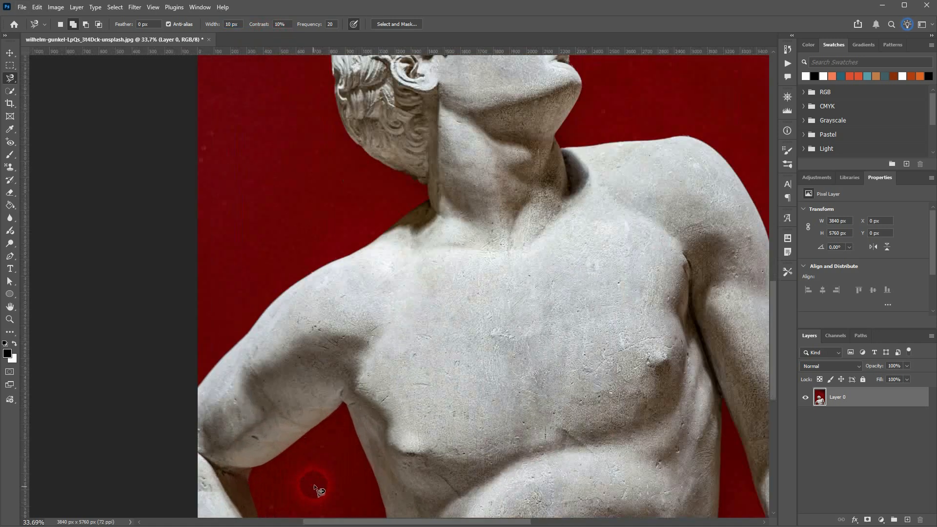
scroll(317, 396, up, 2)
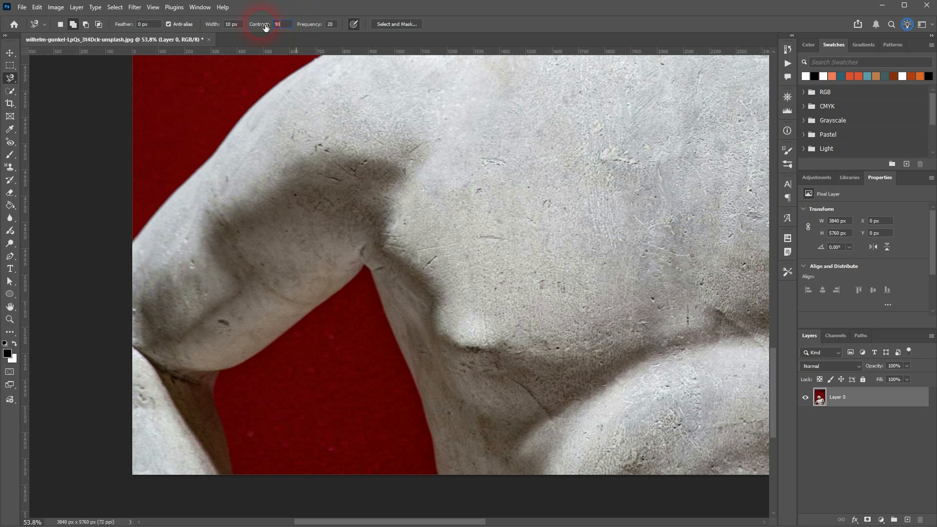
key(Return)
click(363, 266)
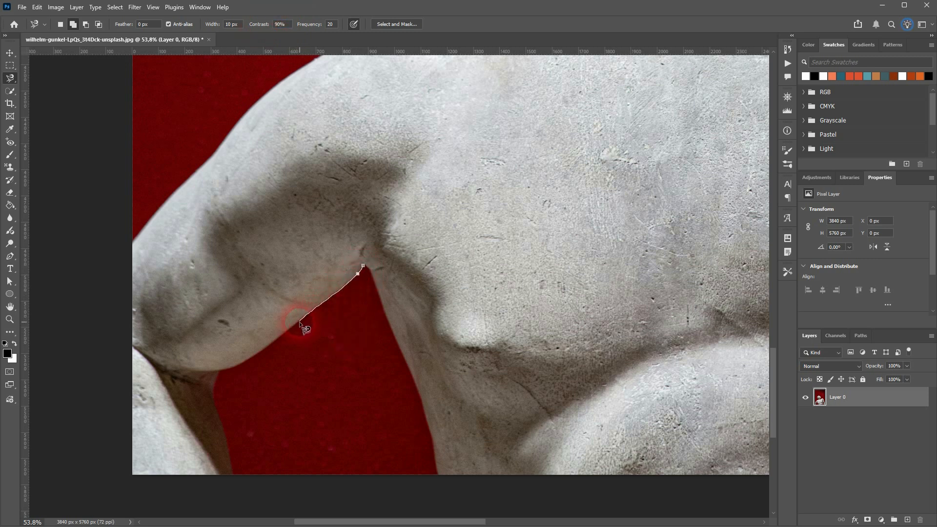
click(219, 373)
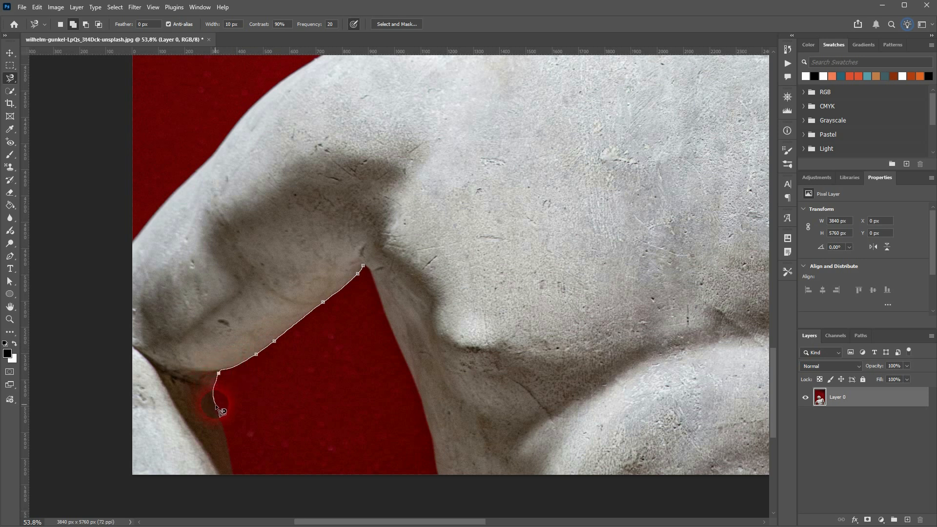
click(216, 407)
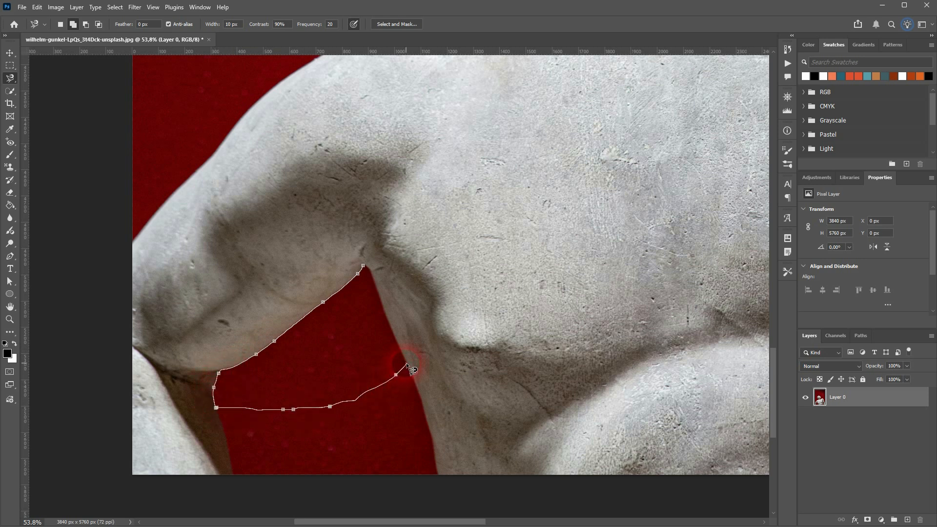
click(368, 271)
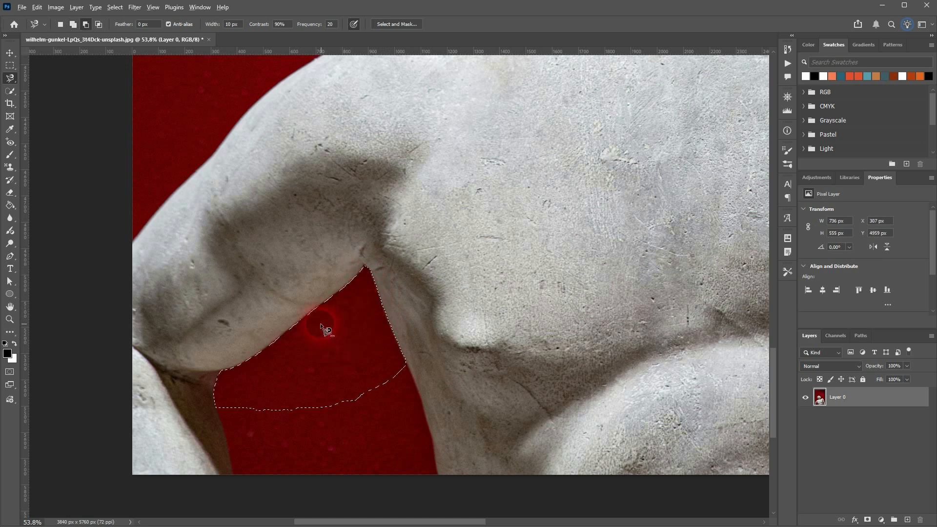
scroll(324, 324, up, 5)
scroll(323, 329, down, 2)
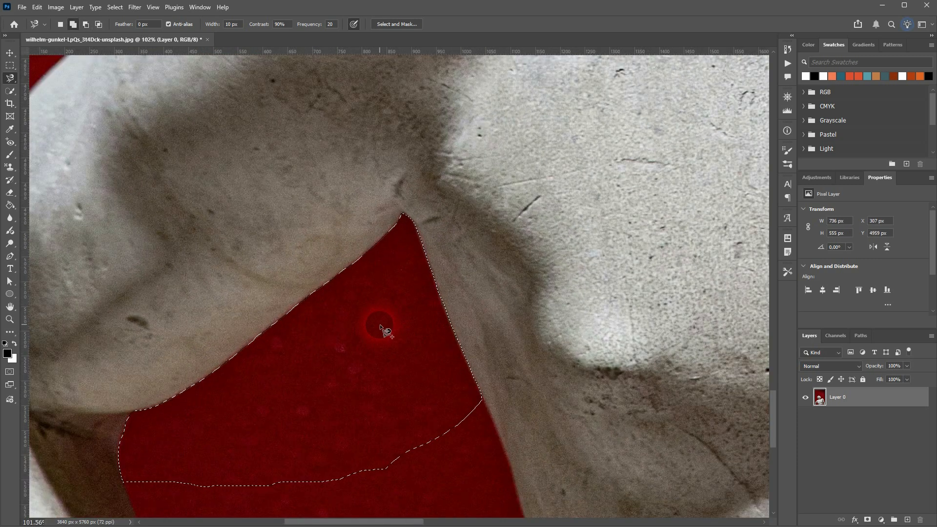
key(ctrl+d)
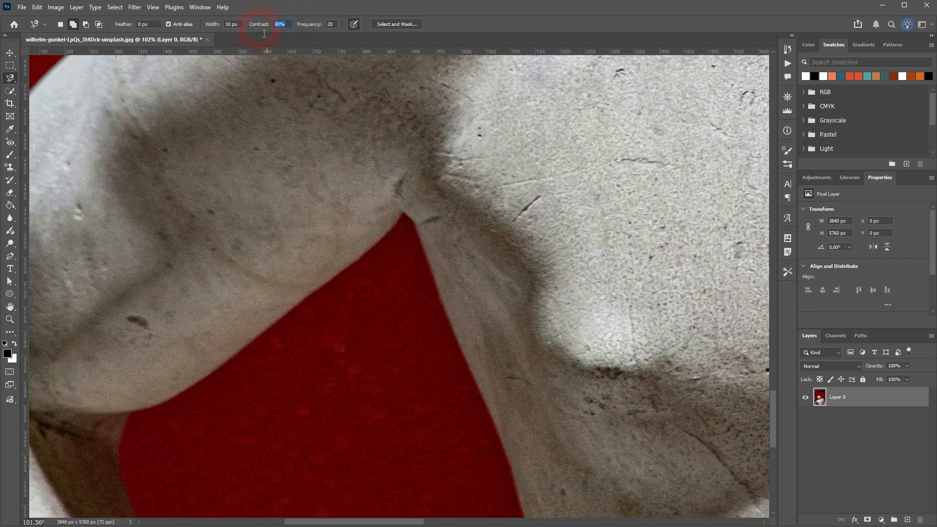
Select the upper part of the red gap with the Magnetic Lasso contrast set to 1%.
click(402, 213)
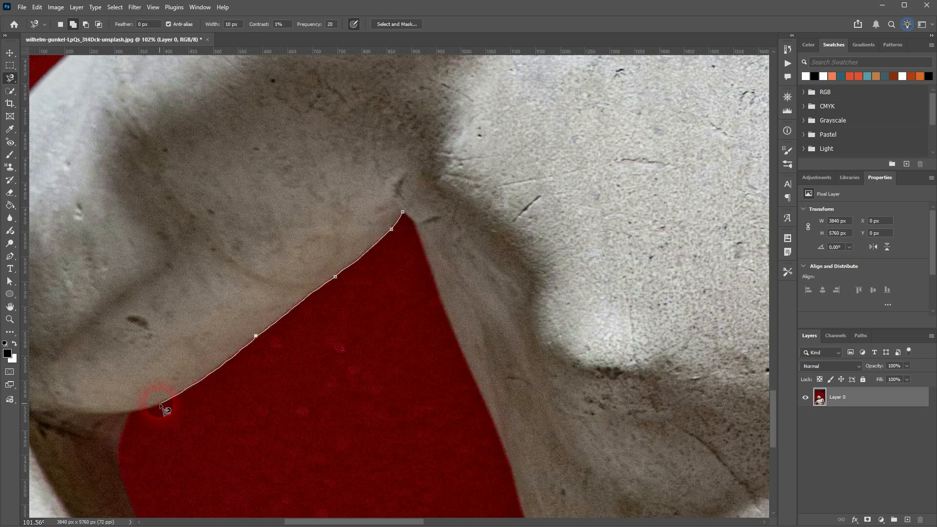
click(128, 415)
click(118, 462)
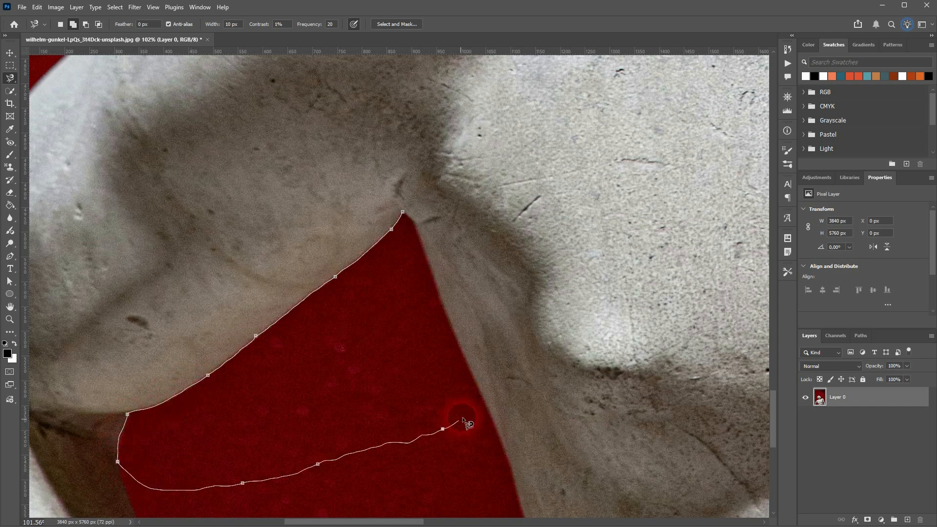
click(479, 387)
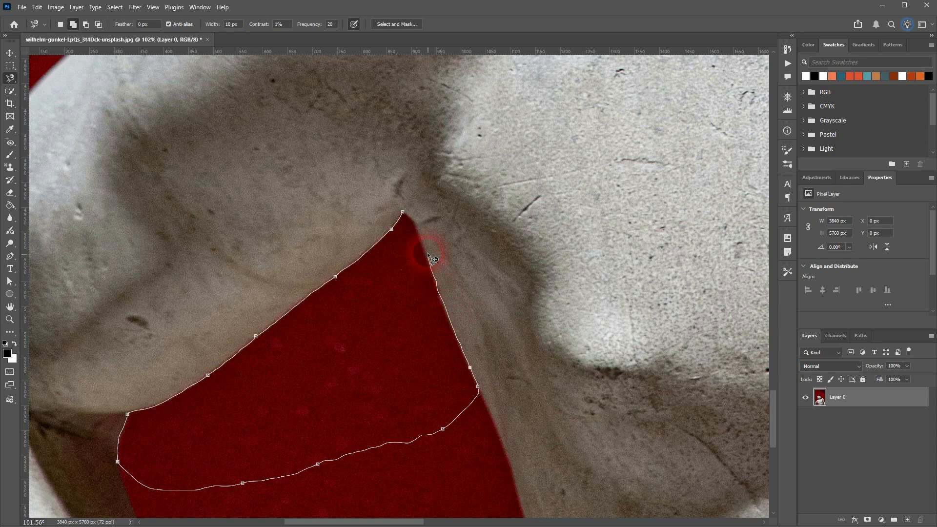
click(403, 212)
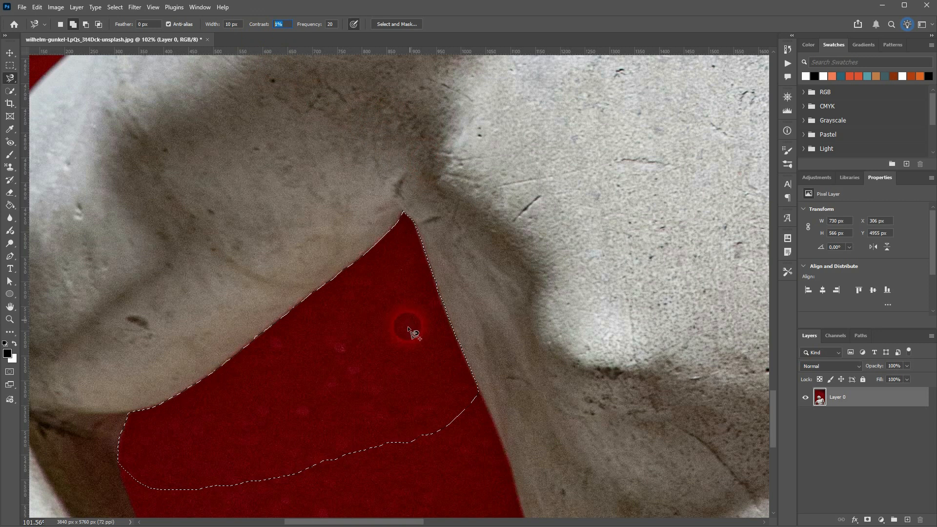
Set the Magnetic Lasso contrast to 10%, and deselect the red gap.
text(10)
key(Return)
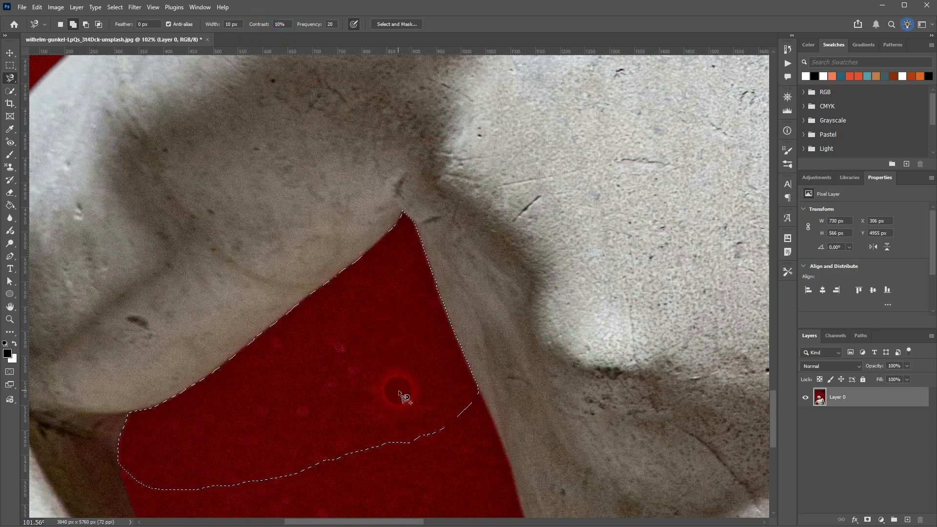
key(ctrl+d)
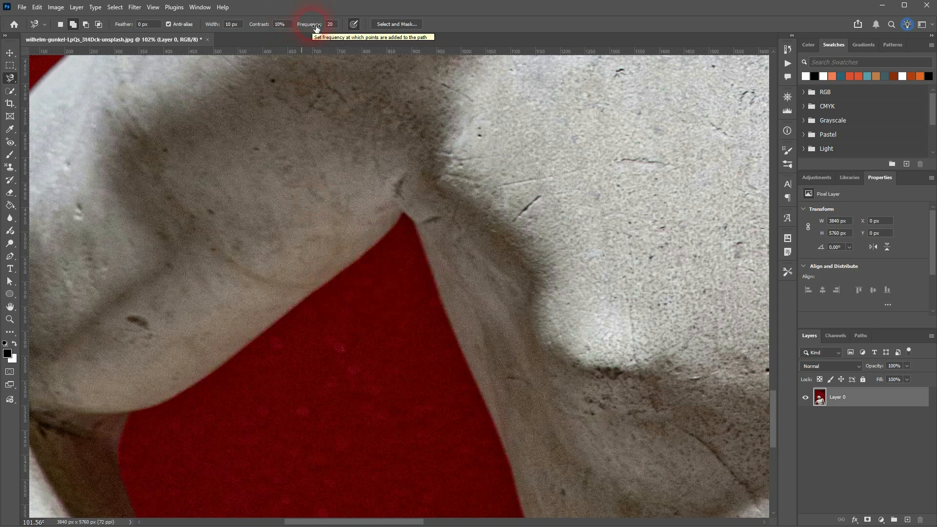
Test the Magnetic Lasso with a frequency of 100 on the upper part of the red gap, and discard the selection.
click(331, 25)
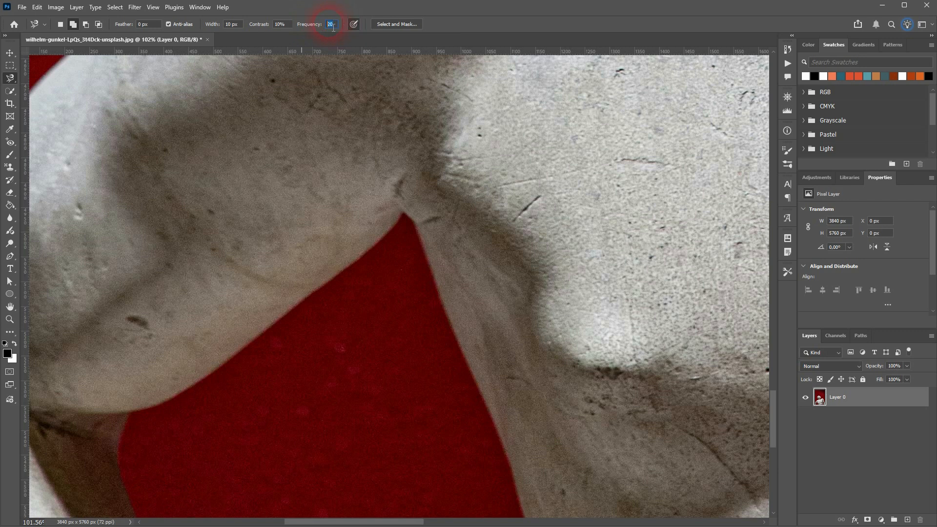
text(100)
click(401, 215)
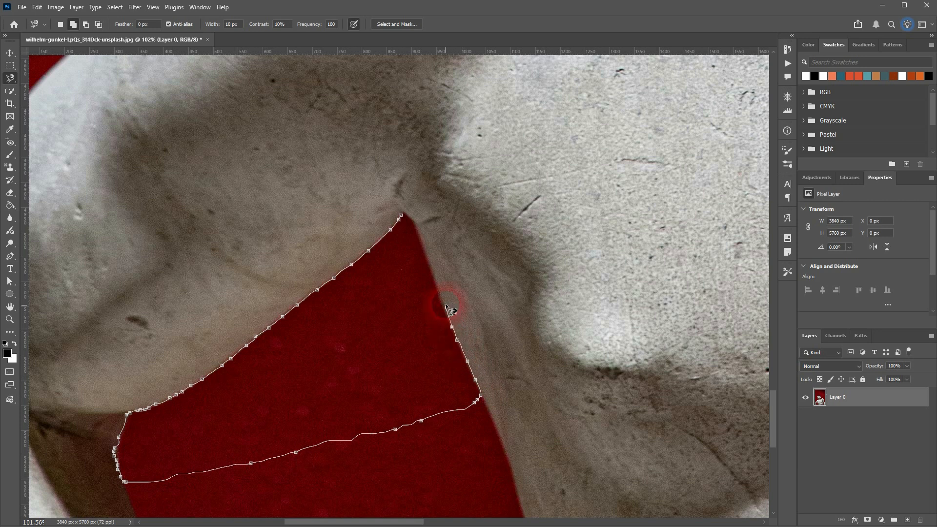
click(403, 218)
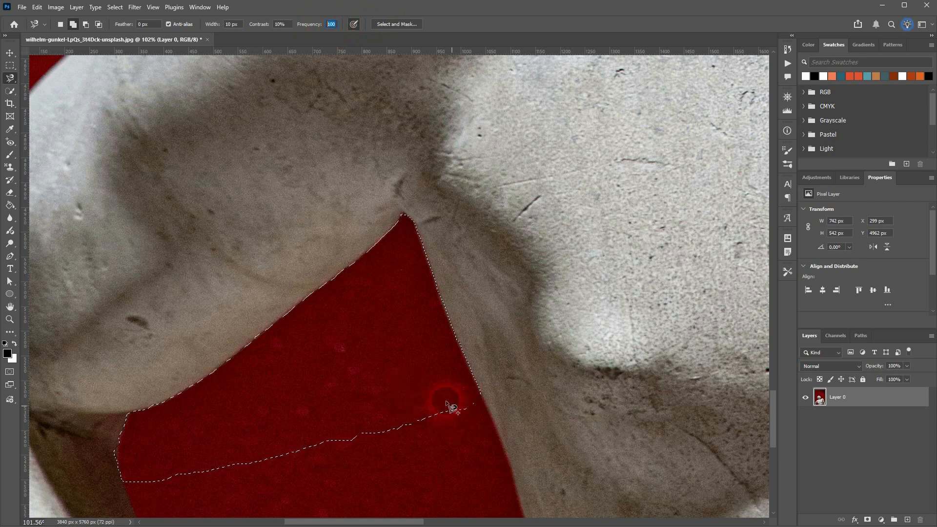
key(ctrl+d)
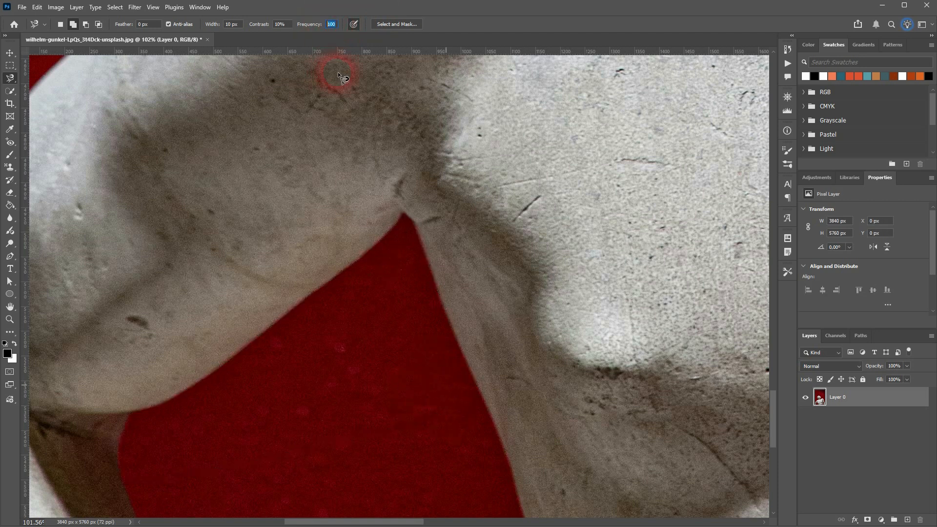
Set the Magnetic Lasso frequency to 5, trace the upper part of the red gap, and discard that selection.
text(1)
text(5)
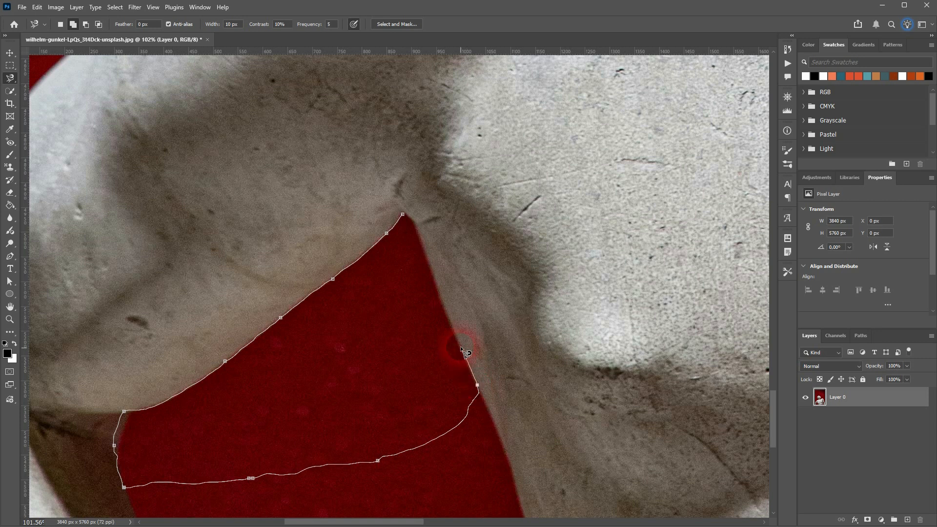
click(403, 215)
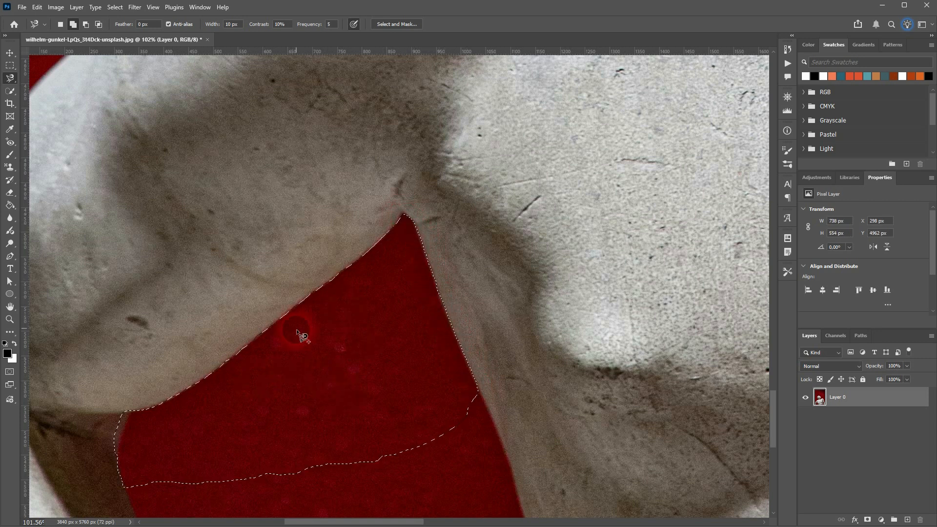
click(331, 24)
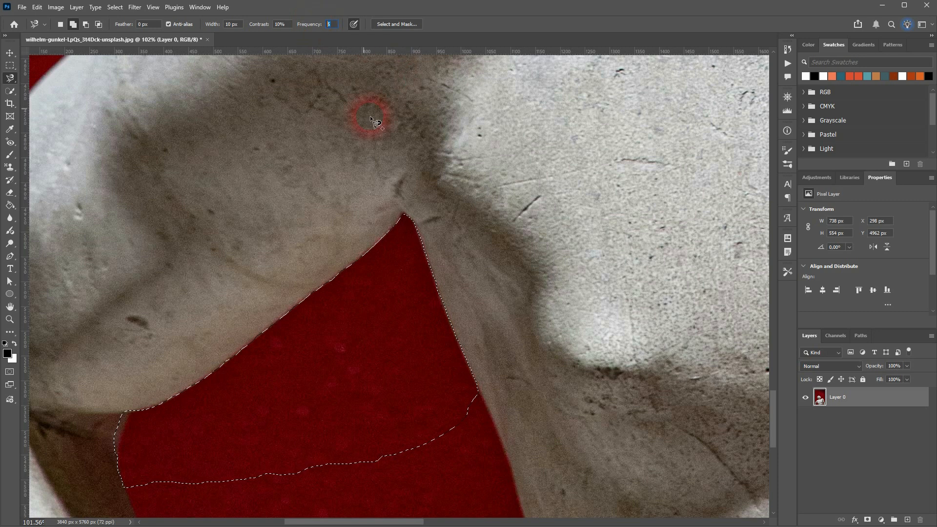
key(alt)
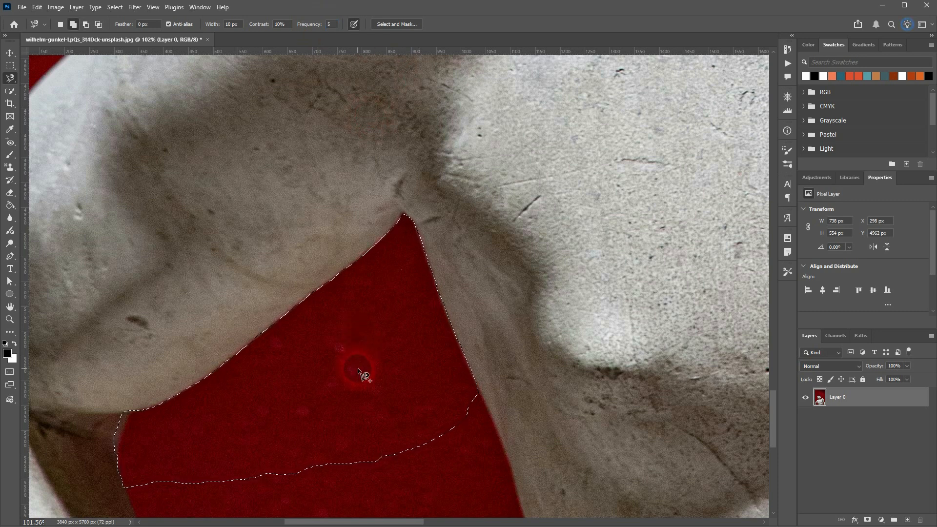
key(ctrl+d)
key(ctrl+0)
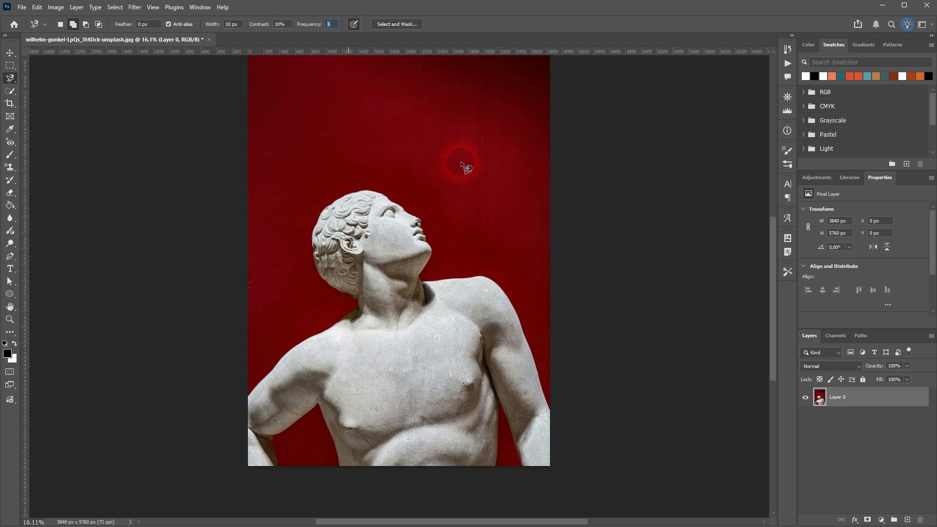
With the Move Tool active, select the statue using Select Subject and add a layer mask to Layer 0 from it.
right_click(13, 78)
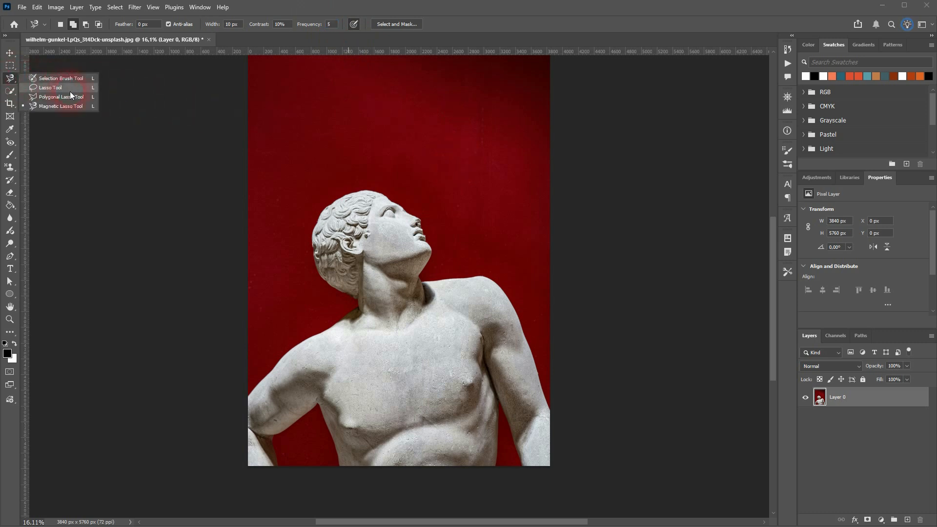
click(69, 91)
click(9, 53)
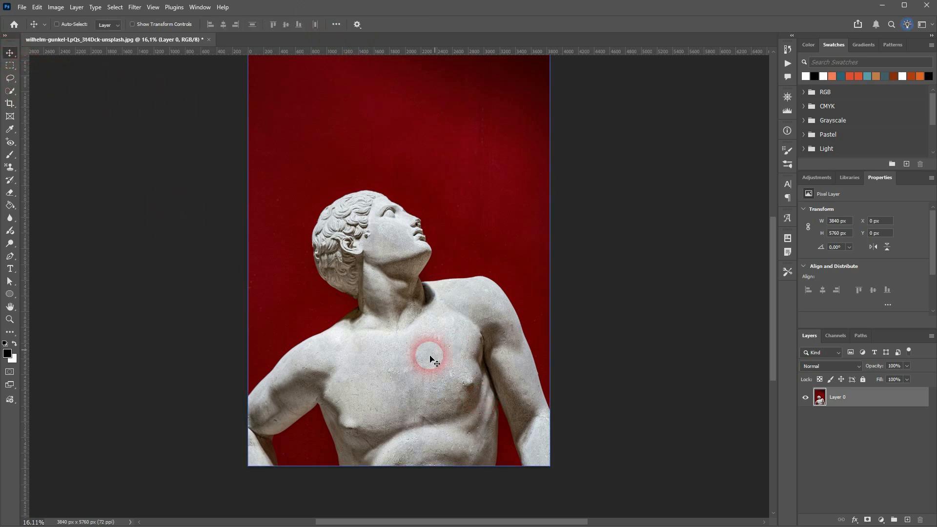
drag(932, 215, 932, 276)
click(861, 292)
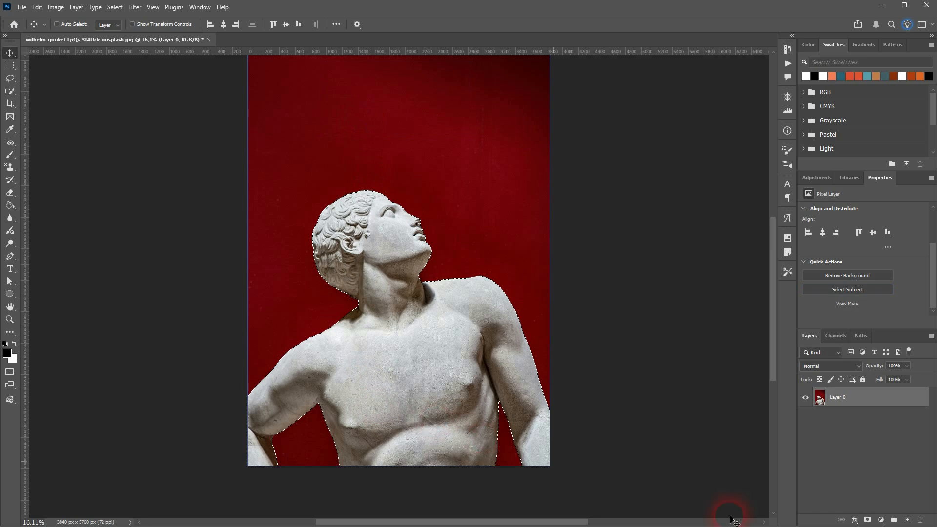
click(867, 520)
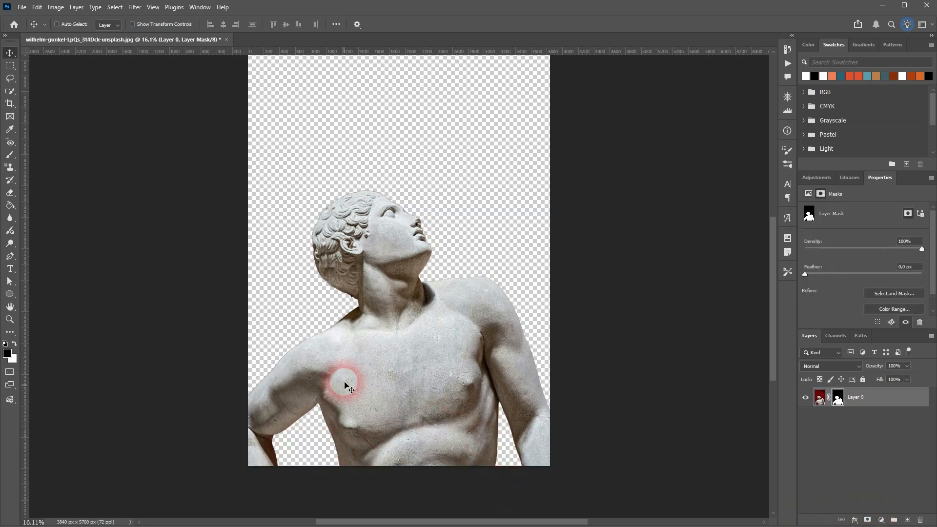
Examine the masked edge along the underside of the arm and around the tip of the gap up close.
scroll(305, 446, up, 3)
scroll(237, 423, up, 10)
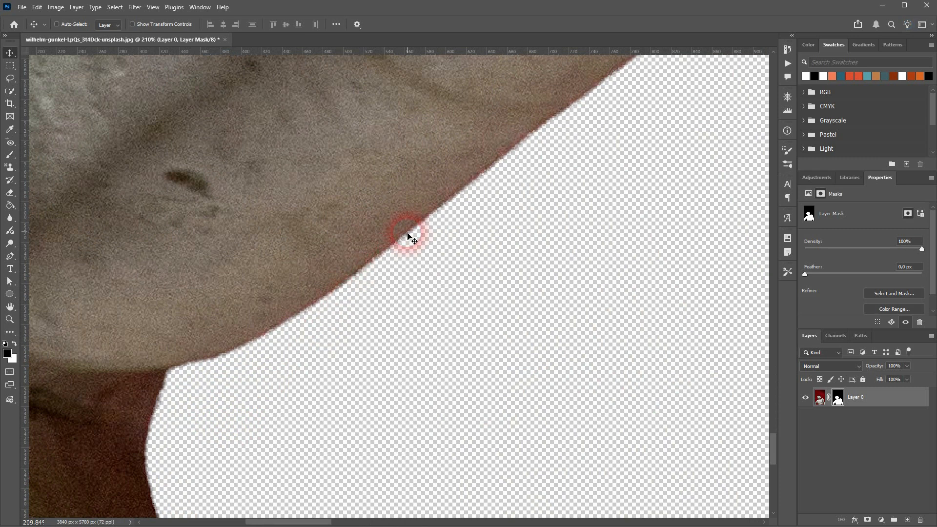
scroll(590, 243, up, 4)
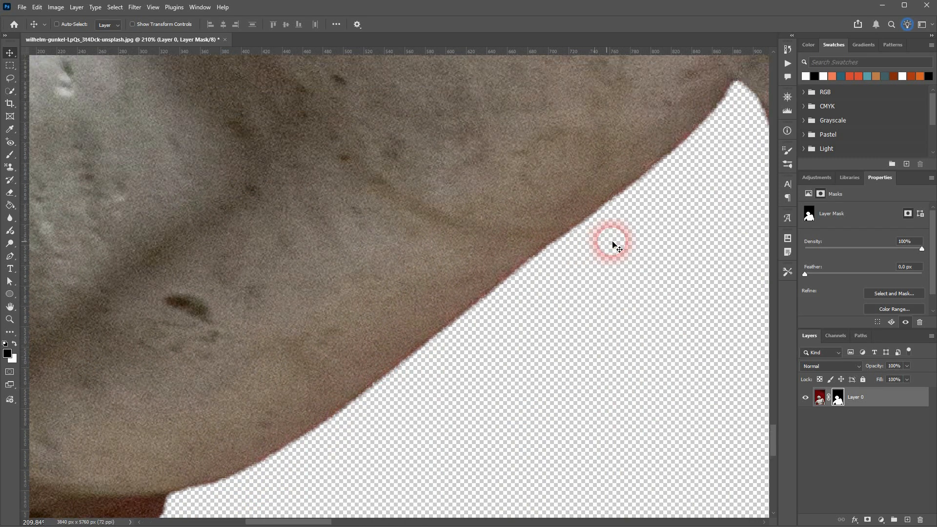
drag(657, 228, 341, 301)
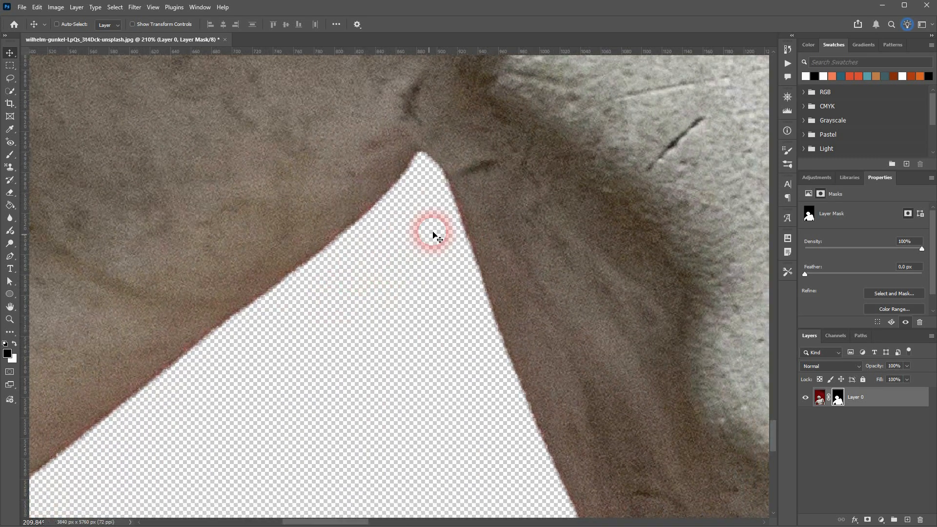